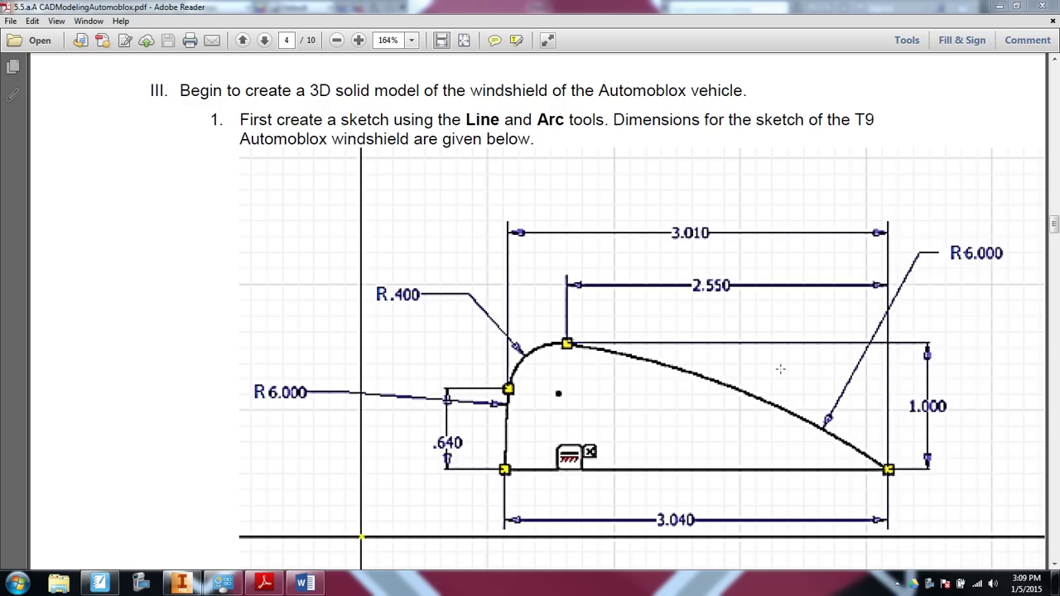
# Step: Examine the PDF instructions for the windshield sketch: its dimensions, the constraints to delete, the tangent constraints to add and the extrusion
pyautogui.click(781, 373)
pyautogui.scroll(-3, 781, 373)
pyautogui.click(526, 373)
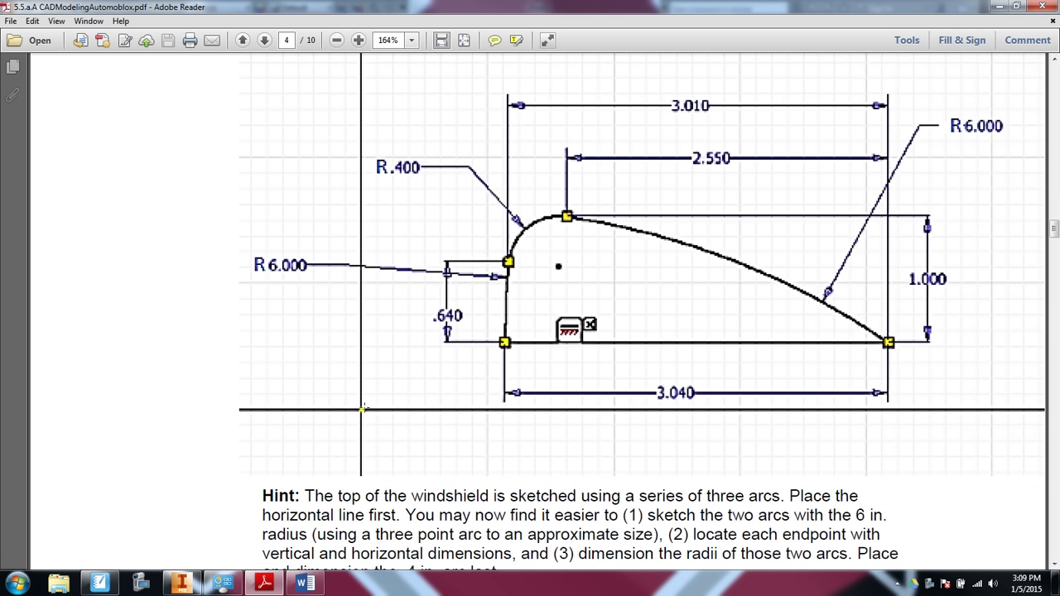
pyautogui.scroll(-8, 649, 327)
pyautogui.scroll(-5, 644, 343)
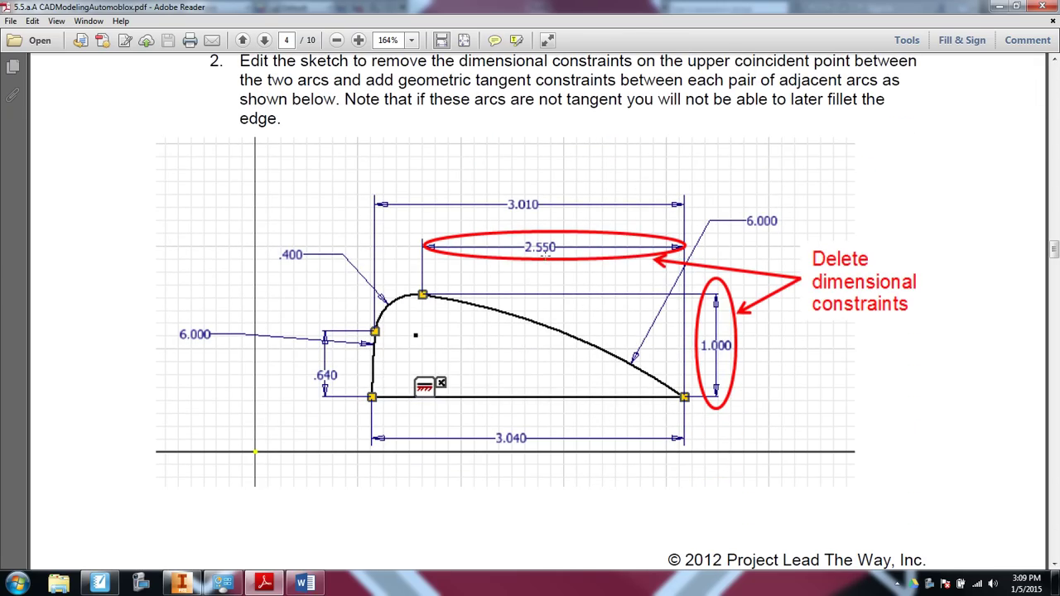
pyautogui.scroll(-5, 651, 334)
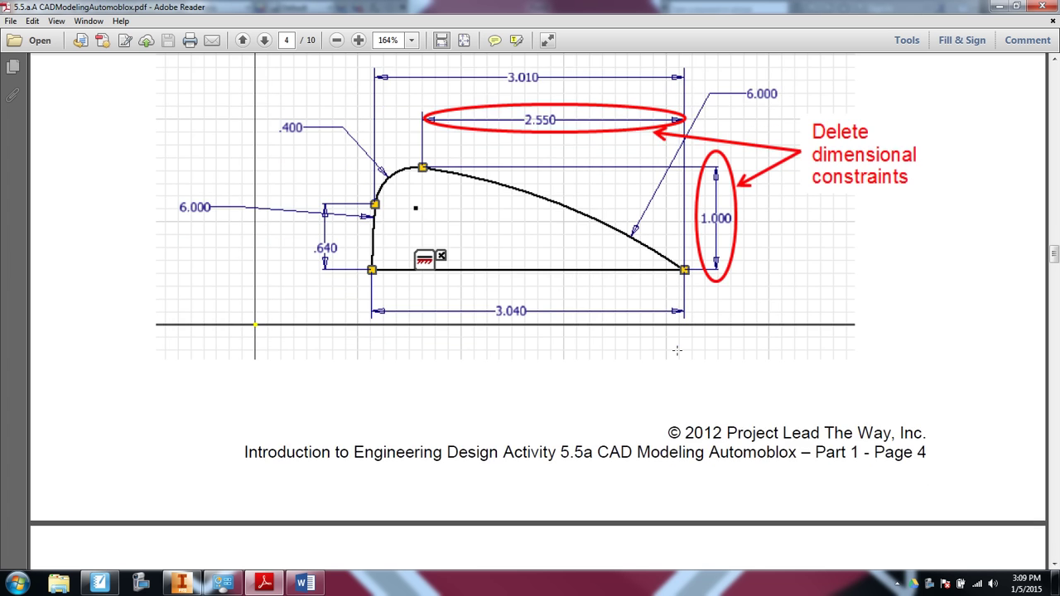
pyautogui.scroll(-10, 677, 349)
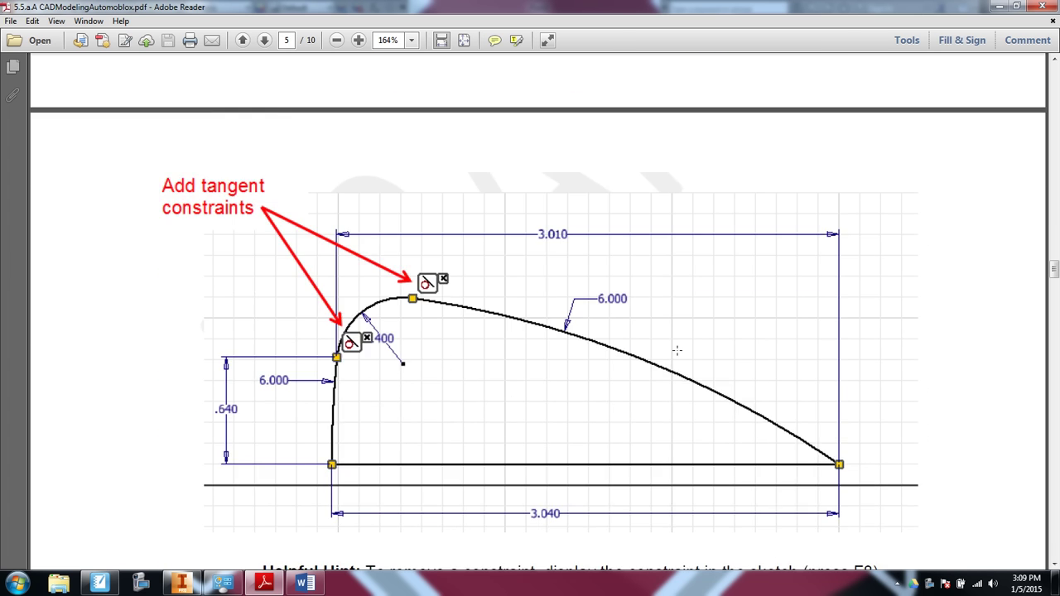
pyautogui.scroll(-3, 309, 210)
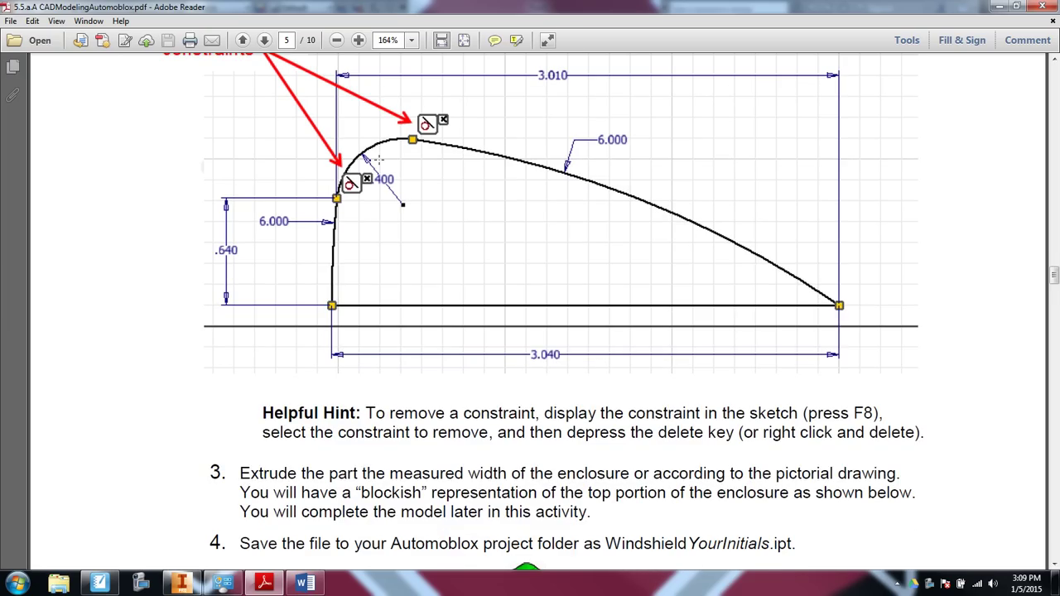
pyautogui.scroll(-9, 450, 274)
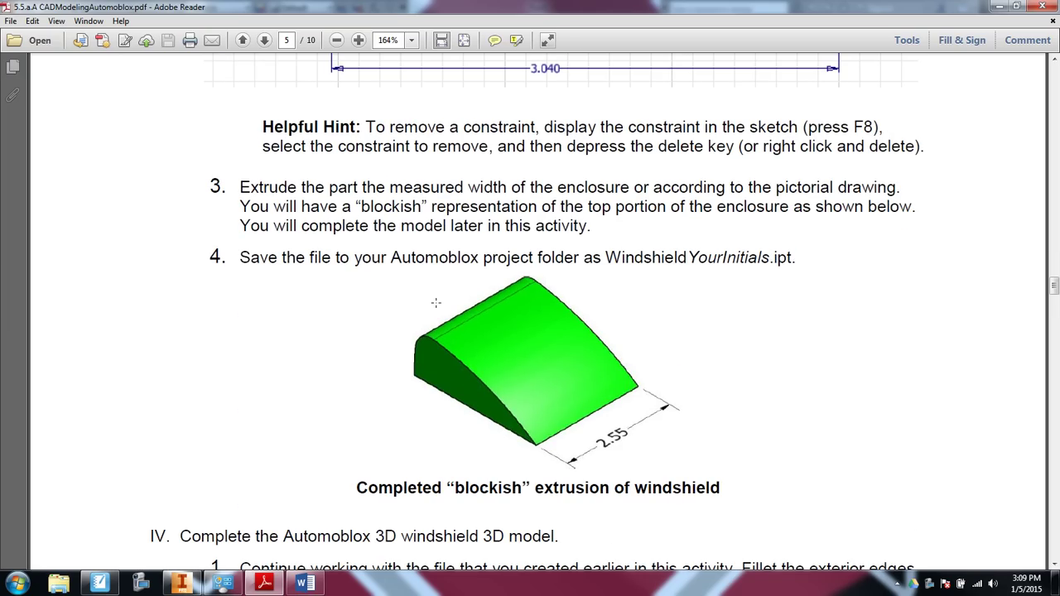
# Step: Read the PDF instructions for filleting and shelling the windshield, and examine the Section A-A drawing of the interior wall
pyautogui.scroll(-12, 494, 284)
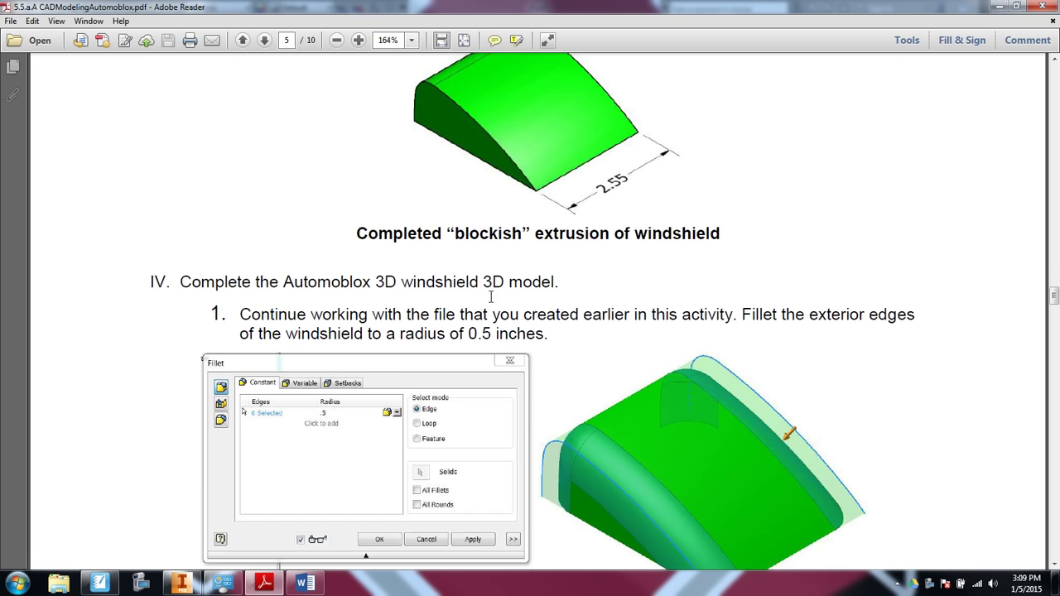
pyautogui.scroll(-20, 583, 316)
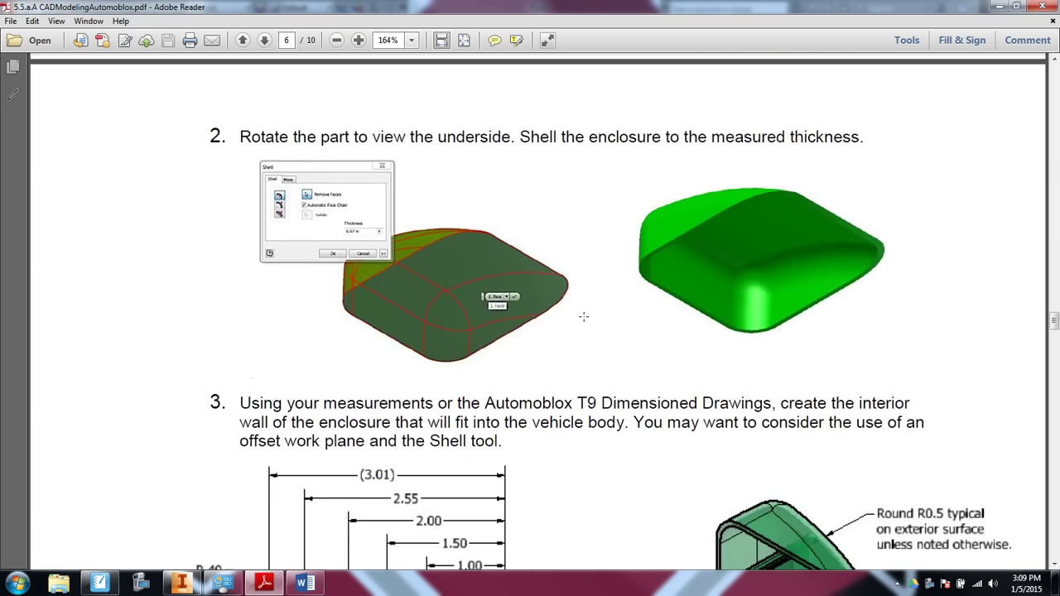
pyautogui.scroll(-6, 584, 316)
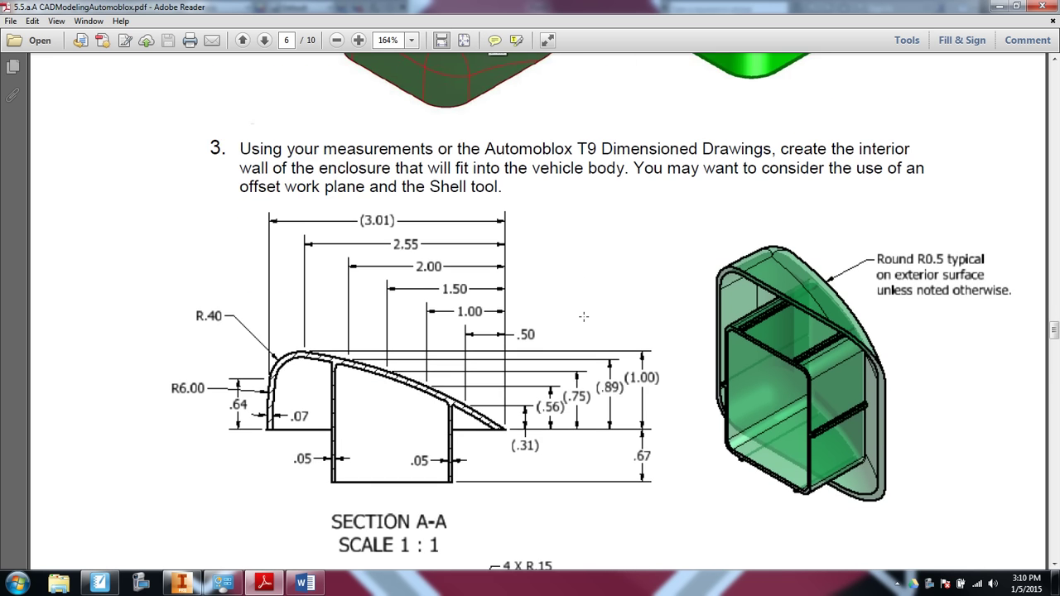
pyautogui.scroll(-3, 426, 285)
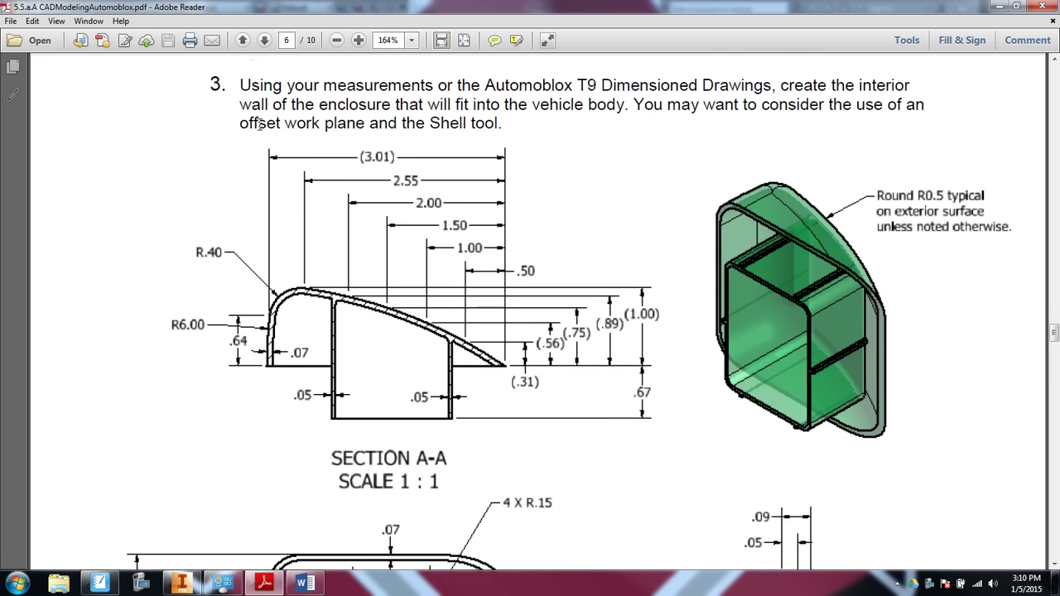
pyautogui.scroll(-3, 418, 300)
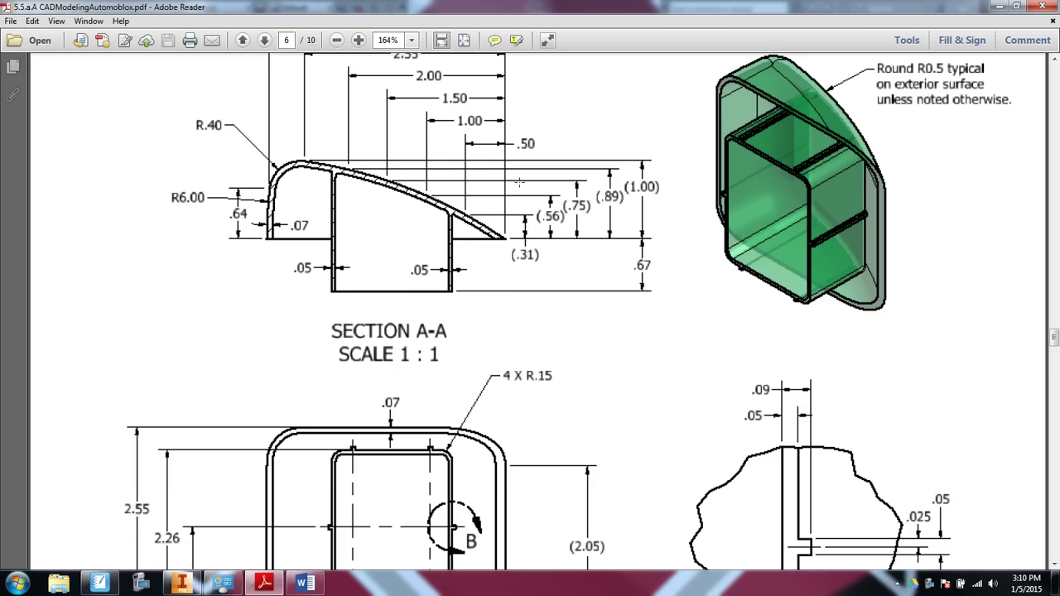
pyautogui.scroll(1, 415, 181)
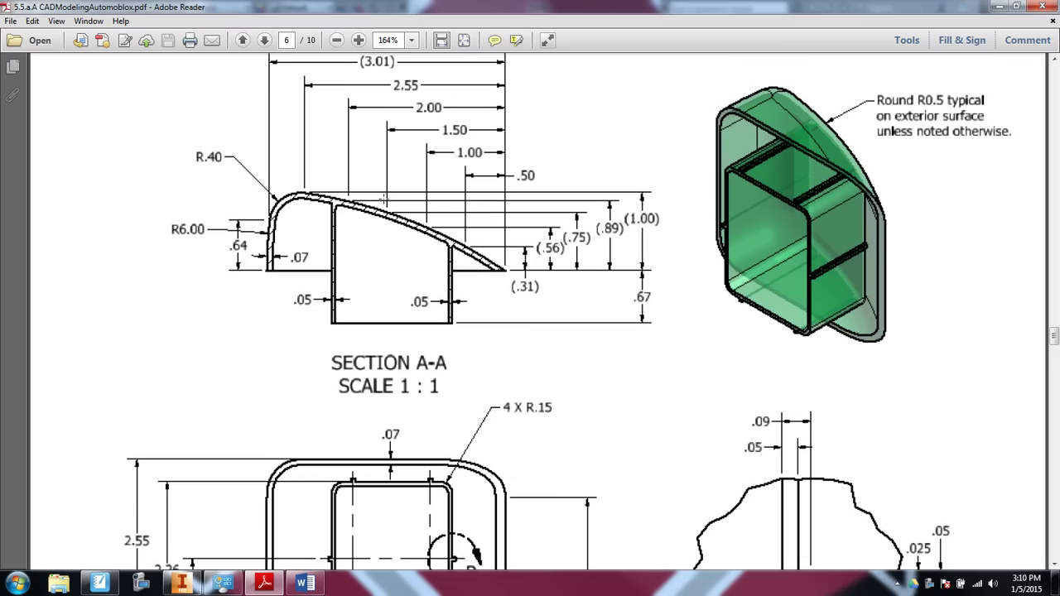
pyautogui.scroll(1, 383, 198)
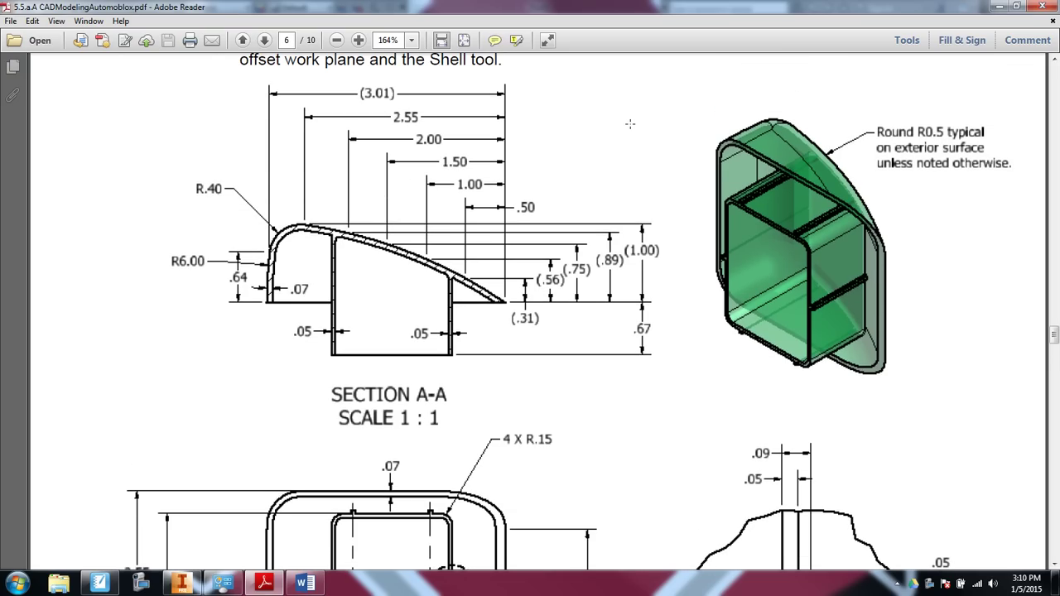
pyautogui.scroll(-1, 784, 172)
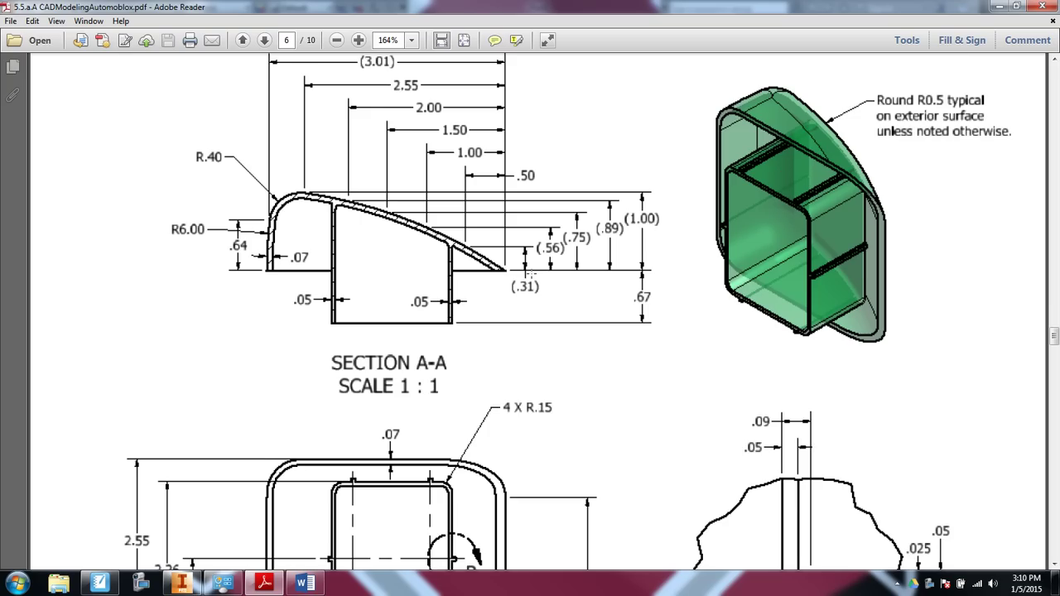
# Step: Examine the bottom view and Detail B dimensions for the windshield's interior wall, and reread the accompanying instruction in item 3
pyautogui.scroll(-5, 445, 317)
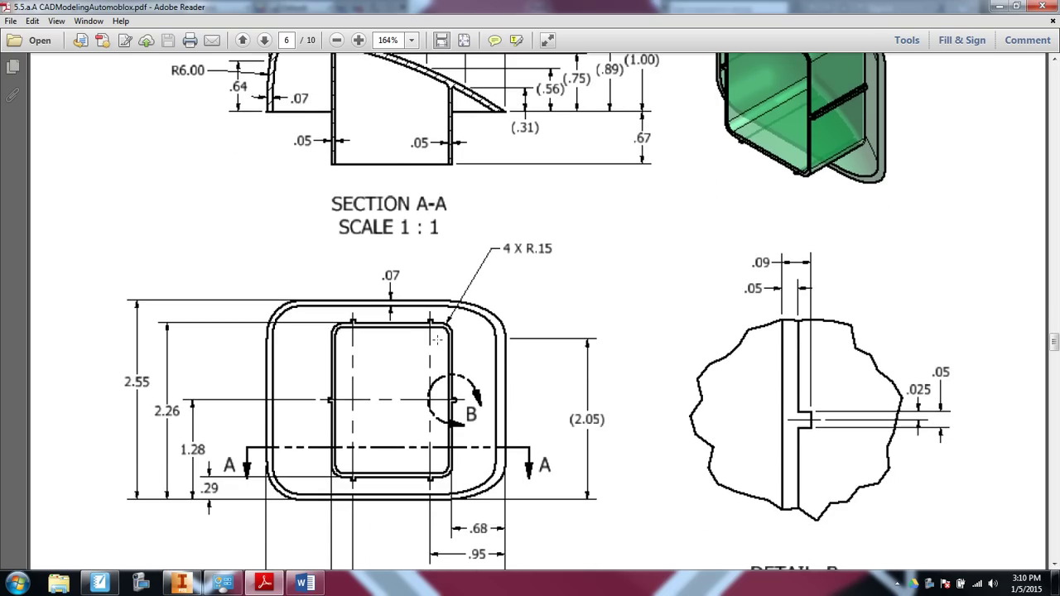
pyautogui.scroll(1, 436, 340)
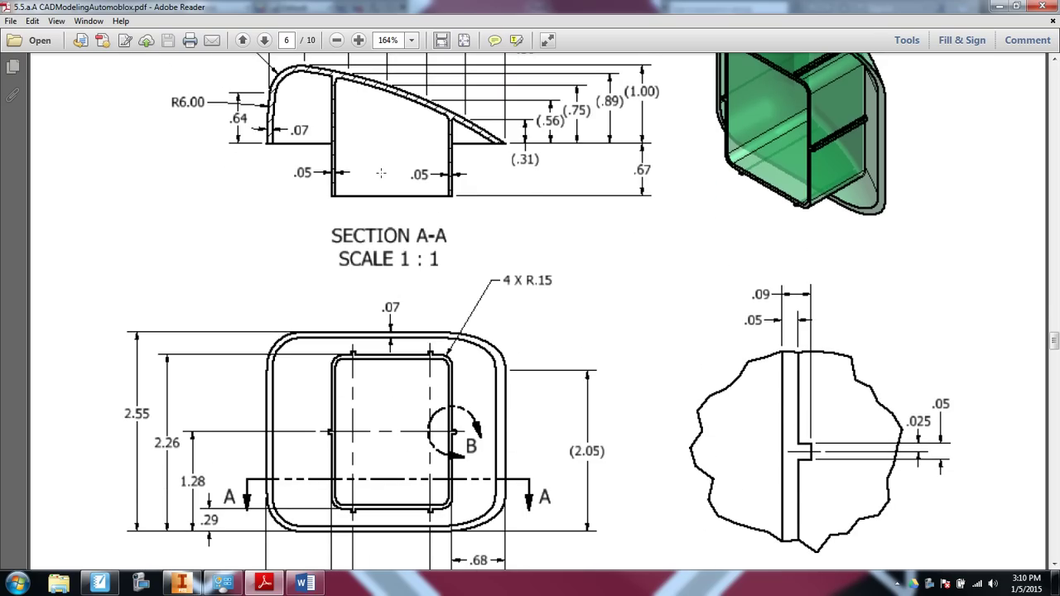
pyautogui.scroll(10, 382, 171)
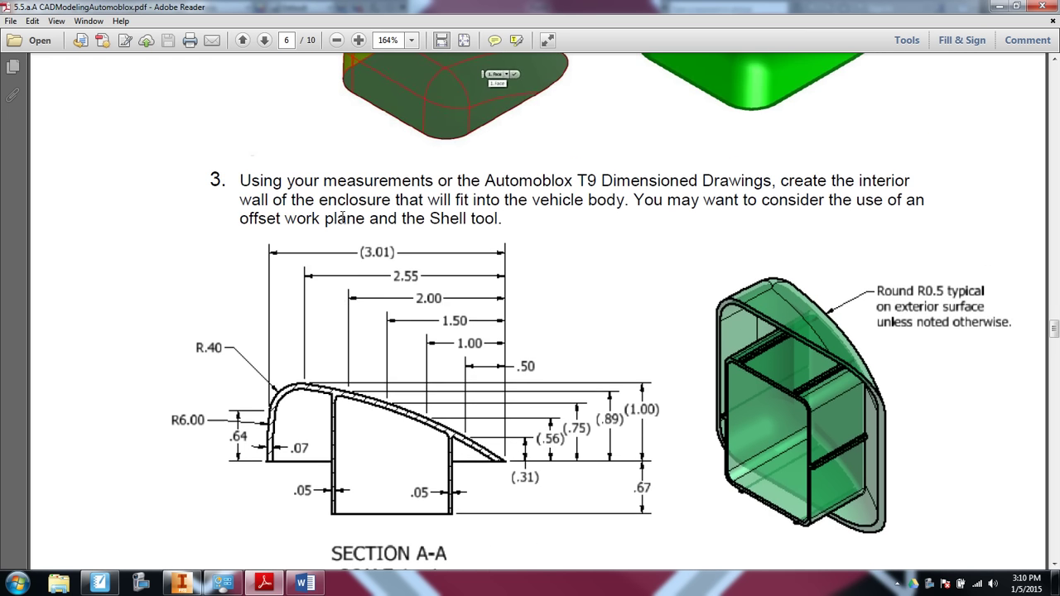
pyautogui.scroll(3, 343, 241)
pyautogui.scroll(-2, 572, 306)
pyautogui.scroll(-2, 426, 285)
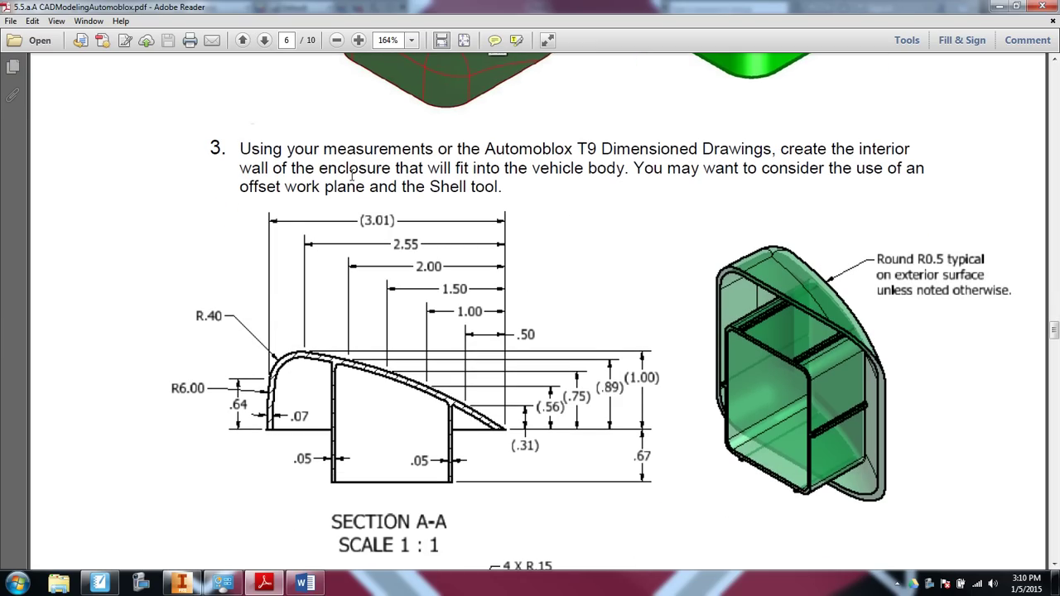
pyautogui.scroll(-18, 375, 197)
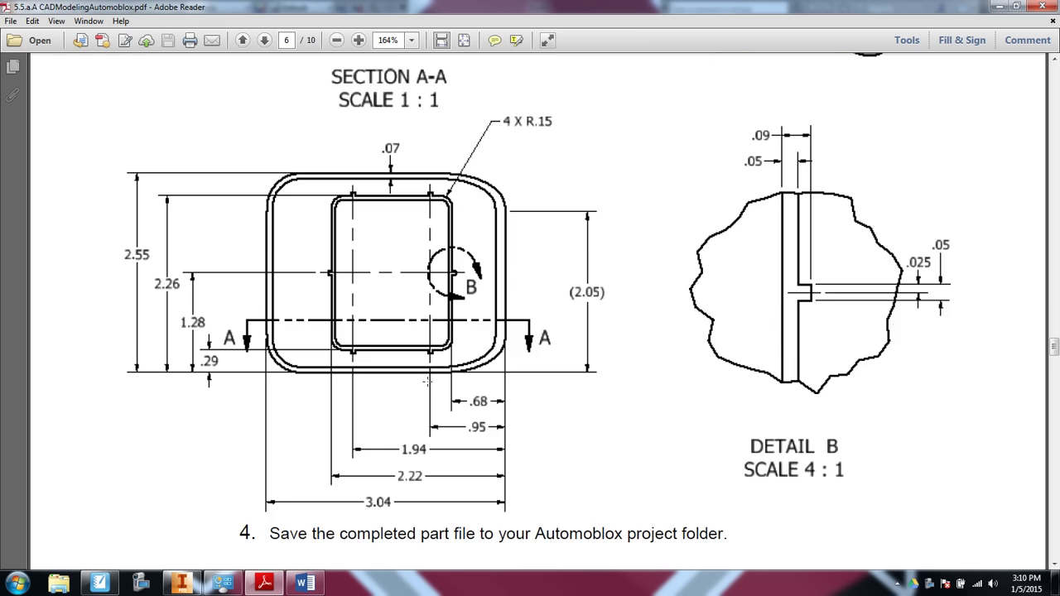
pyautogui.scroll(16, 427, 418)
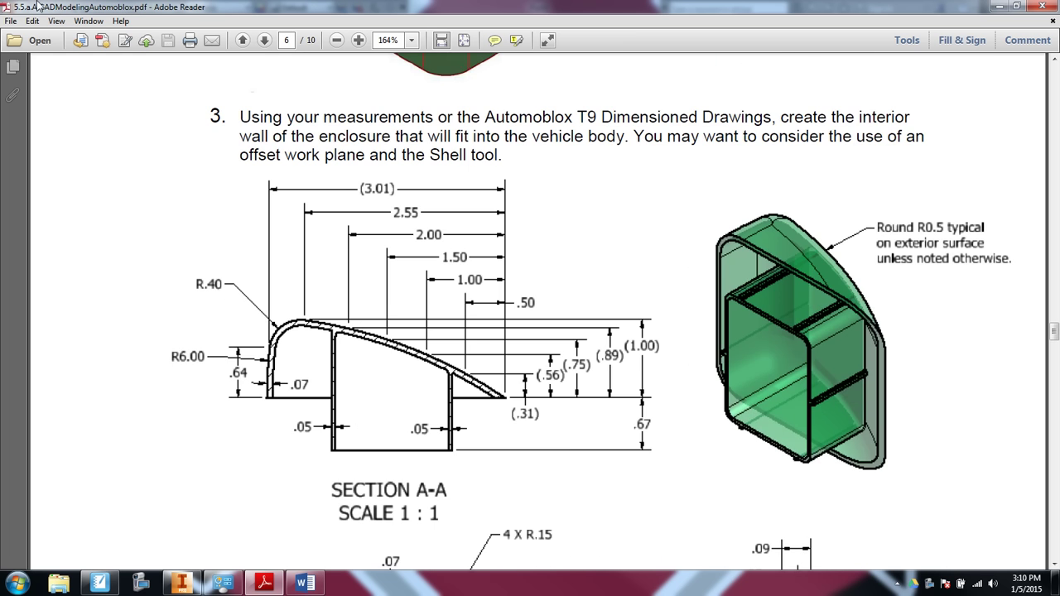
# Step: Return the PDF to the windshield sketch instructions on page 4 and move it out of the way to reveal the Inventor part
pyautogui.moveTo(307, 14); pyautogui.dragTo(471, 66)
pyautogui.scroll(19, 550, 245)
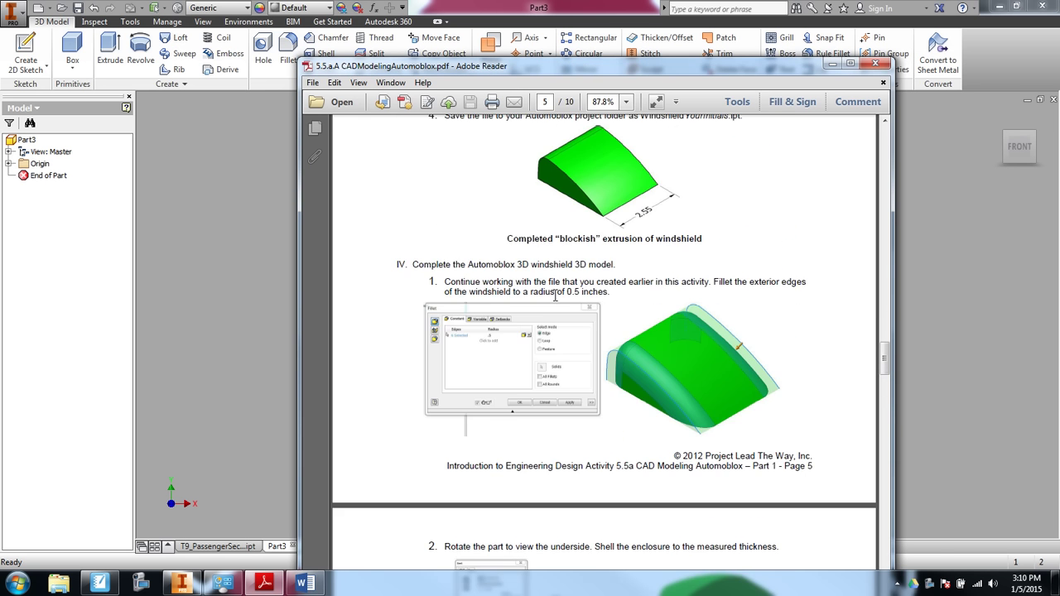
pyautogui.scroll(12, 544, 121)
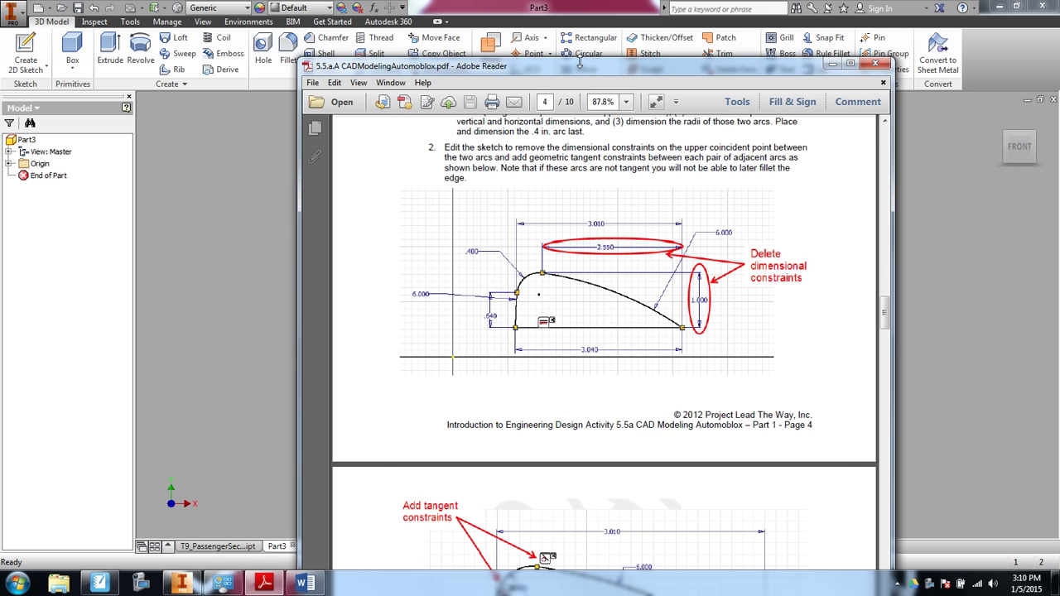
pyautogui.moveTo(580, 66); pyautogui.dragTo(1058, 39)
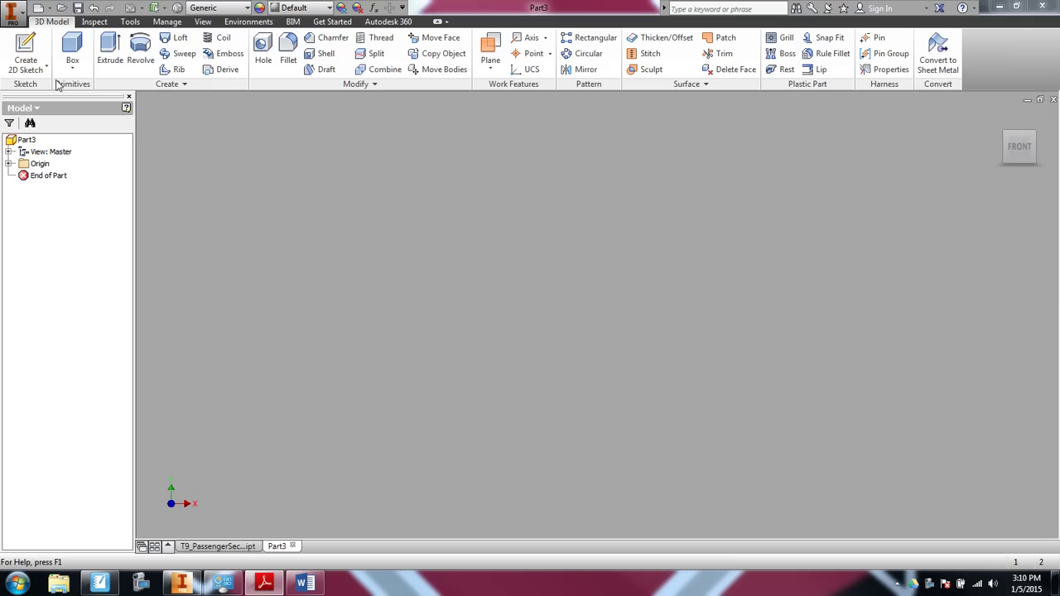
# Step: Create a 2D sketch on the front origin plane and draw a horizontal line about 1.15 in long from the origin
pyautogui.click(26, 51)
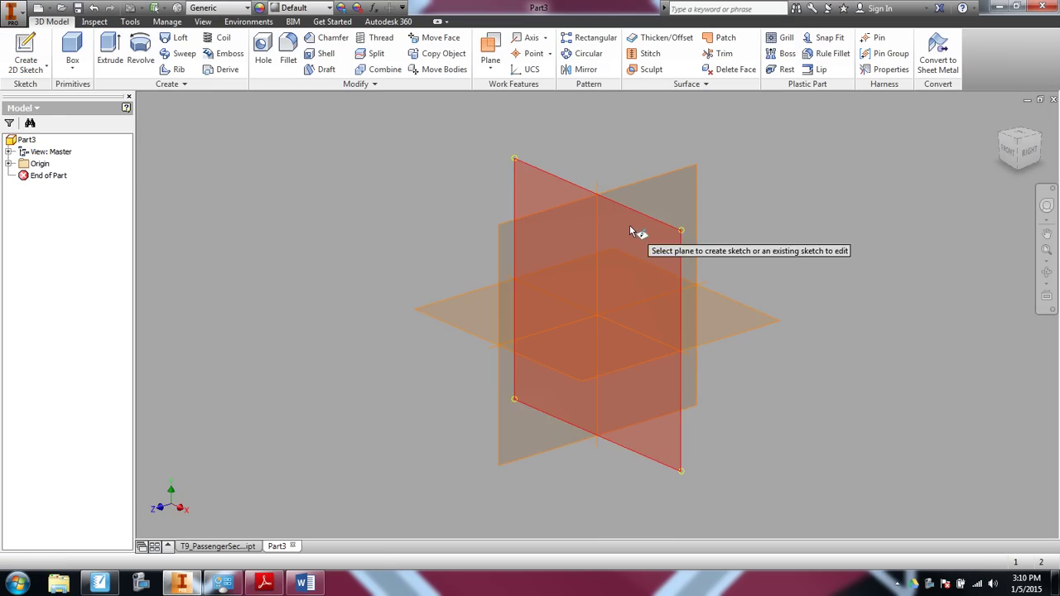
pyautogui.click(631, 227)
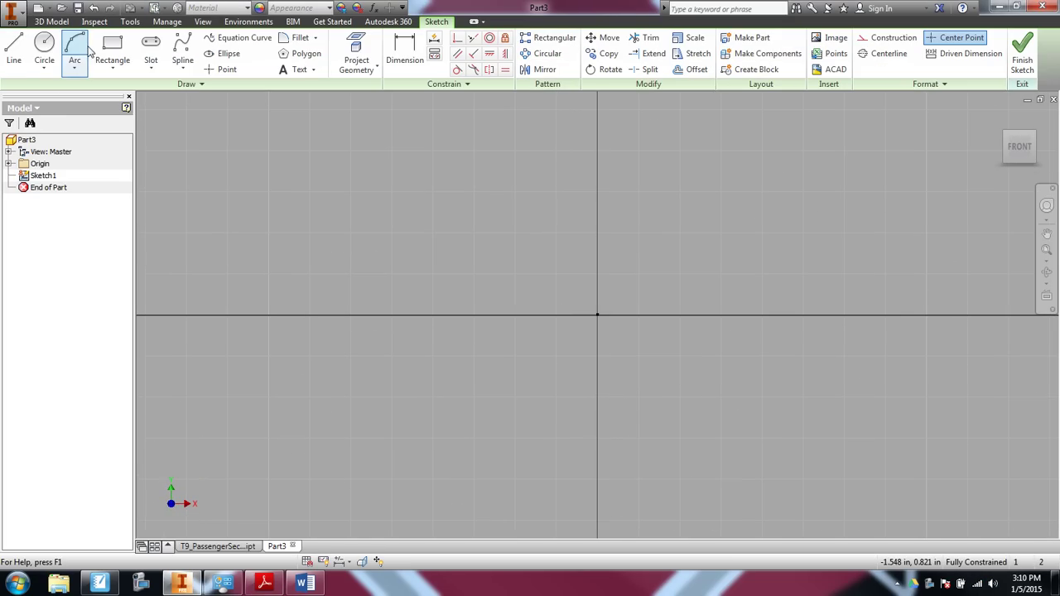
pyautogui.click(597, 314)
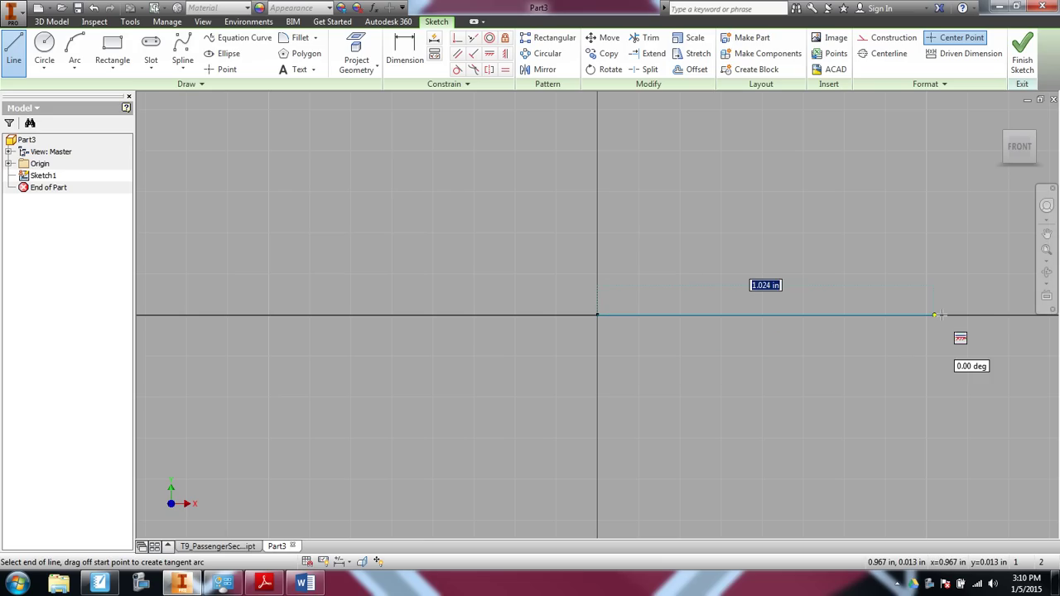
pyautogui.click(974, 314)
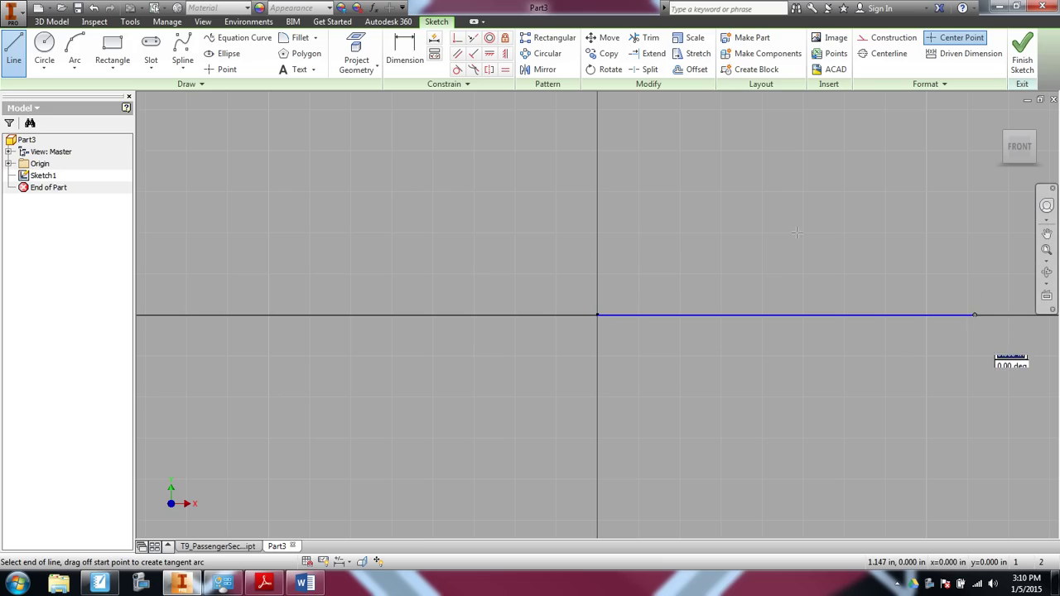
# Step: Dimension the horizontal baseline and set its length to 3.04 in
pyautogui.click(404, 45)
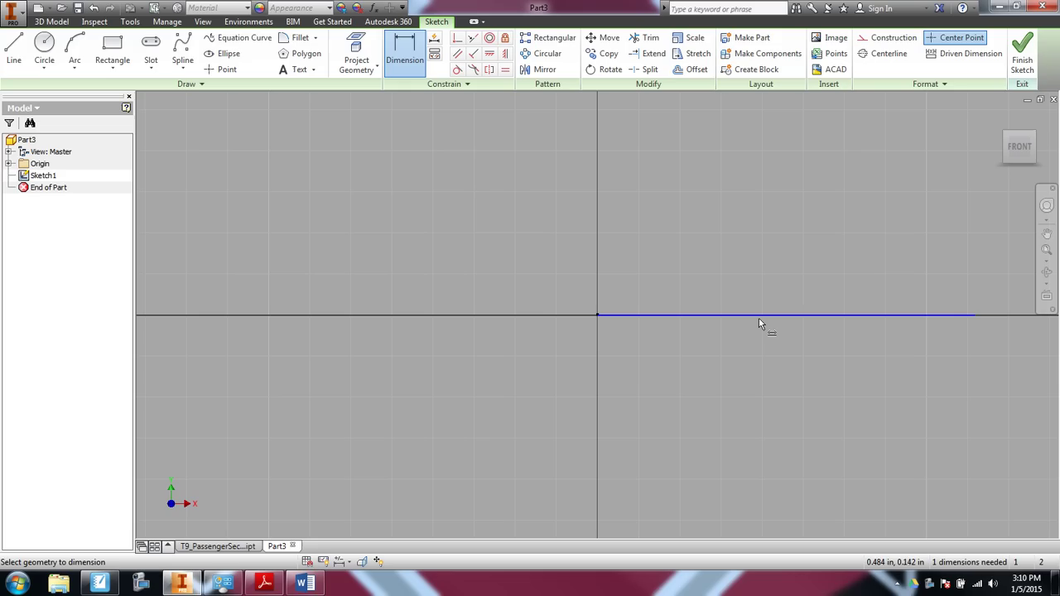
pyautogui.click(758, 316)
pyautogui.click(758, 333)
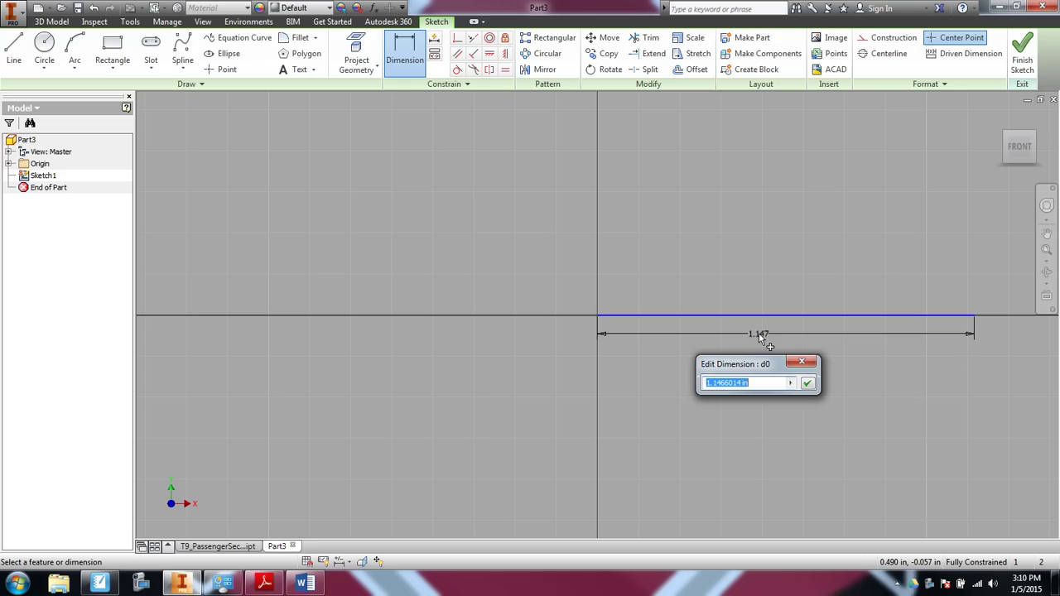
pyautogui.write('3.04')
pyautogui.press('Return')
pyautogui.moveTo(764, 357)
pyautogui.mouseDown(button='middle')
pyautogui.moveTo(577, 351)
pyautogui.moveTo(462, 376)
pyautogui.mouseUp(button='middle')
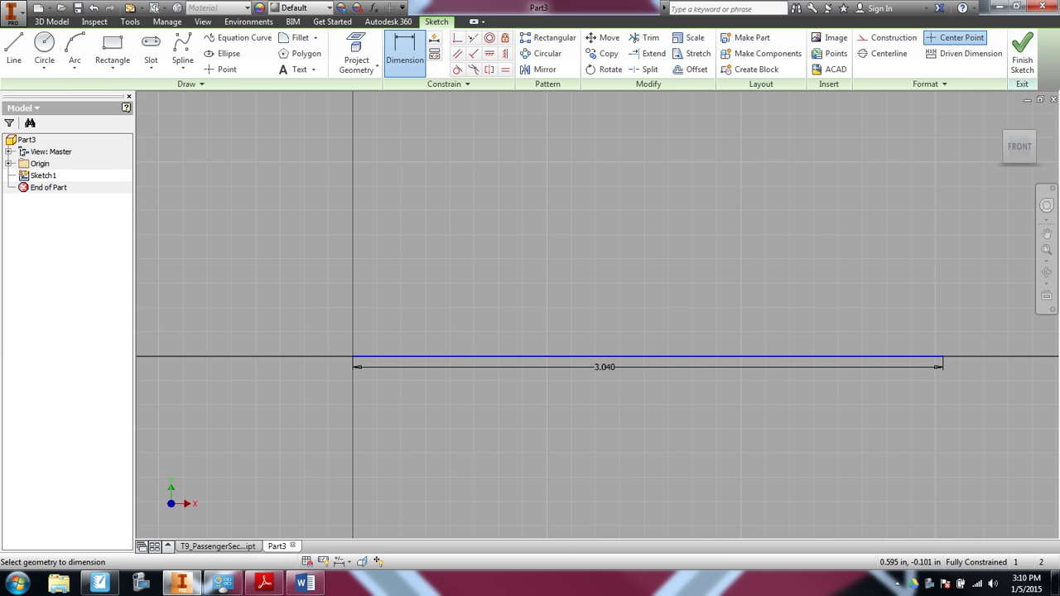
# Step: Bring the PDF back to check the arc endpoint dimensions on the page 4 windshield sketch, and return to the Inventor sketch
pyautogui.hotkey('alt', 'Tab')
pyautogui.moveTo(712, 6); pyautogui.dragTo(553, 37)
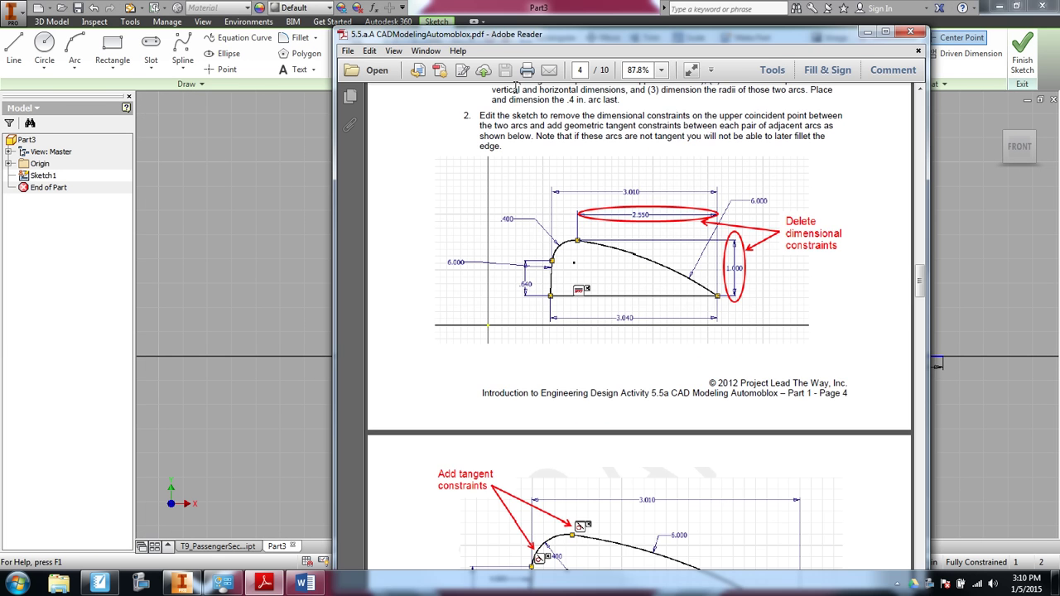
pyautogui.click(885, 31)
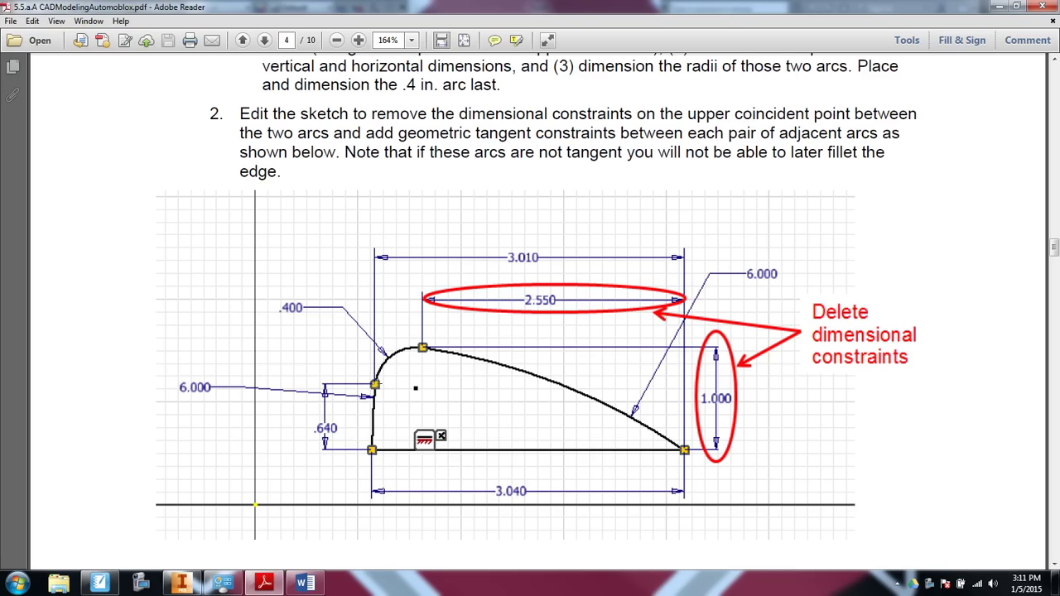
pyautogui.moveTo(604, 7)
pyautogui.mouseDown()
pyautogui.moveTo(911, 49)
pyautogui.moveTo(1059, 49)
pyautogui.mouseUp()
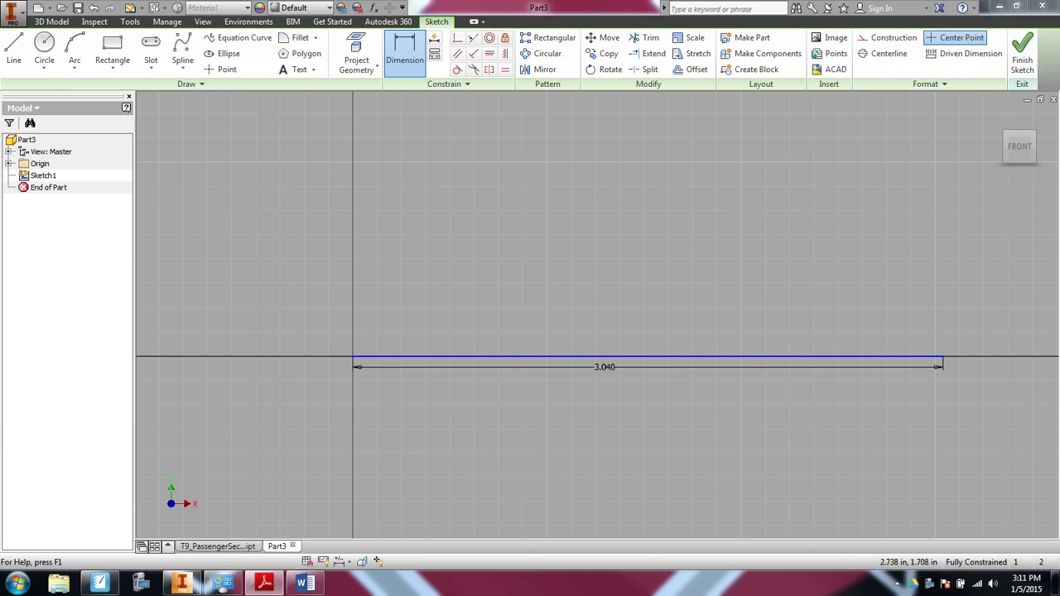
# Step: Place two sketch points above the baseline near the origin, the first about 0.46 in high and the second higher and farther along
pyautogui.click(220, 69)
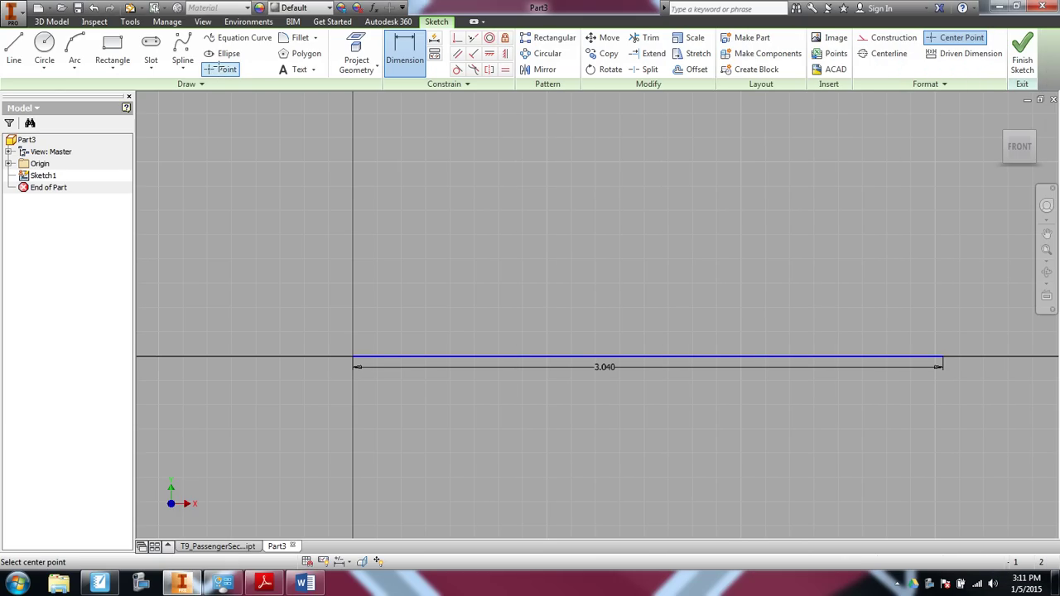
pyautogui.click(375, 266)
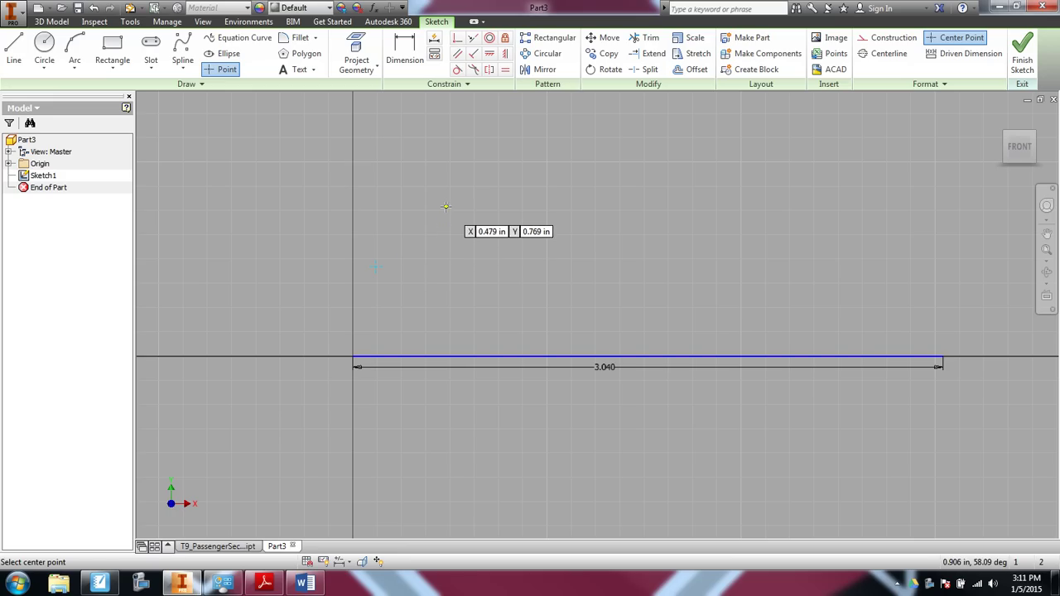
pyautogui.click(446, 203)
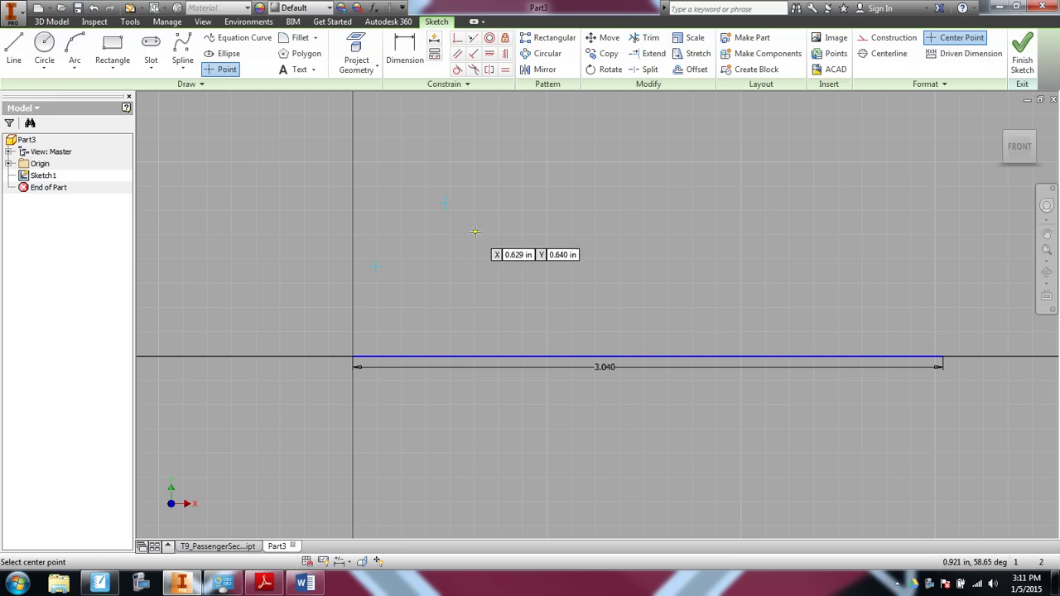
# Step: Dimension the lower sketch point's height above the baseline and set it to 0.64 in
pyautogui.click(406, 55)
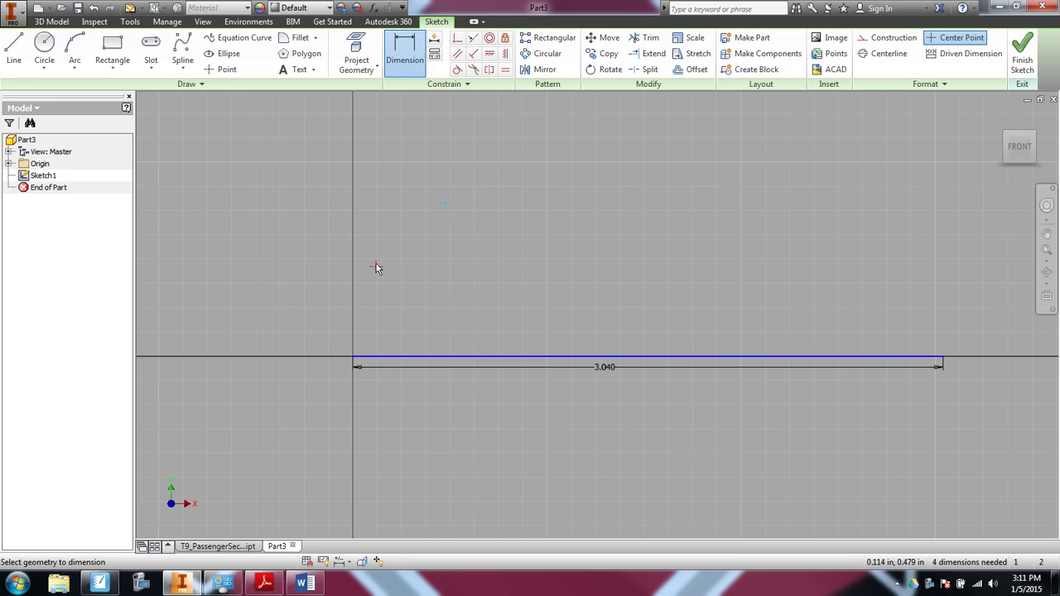
pyautogui.click(360, 356)
pyautogui.click(337, 348)
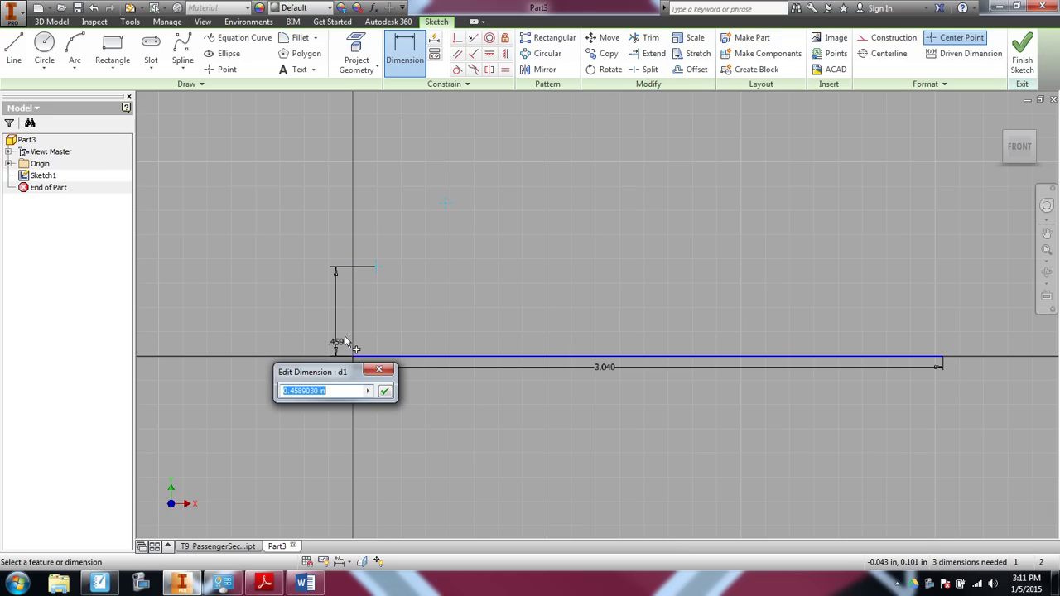
pyautogui.write('.64')
pyautogui.press('Return')
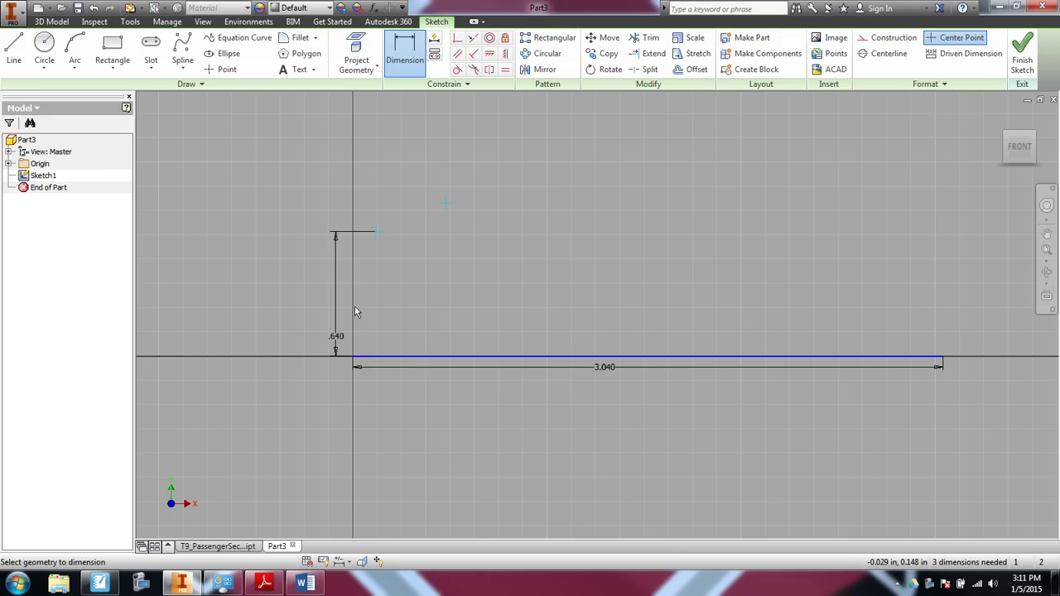
# Step: Dimension the upper sketch point's height above the baseline and set it to 1 in
pyautogui.click(445, 203)
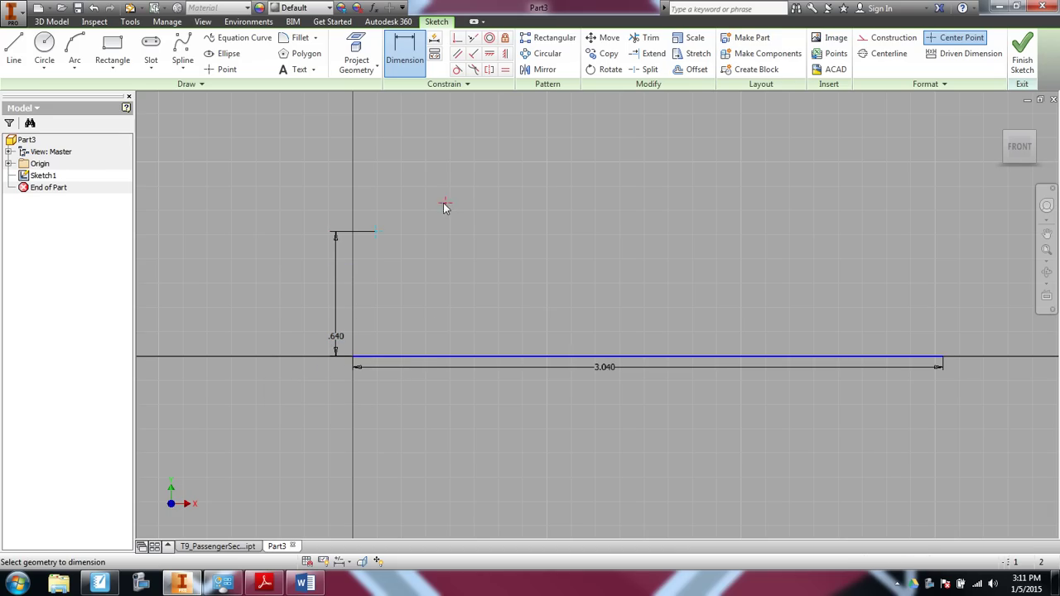
pyautogui.click(434, 355)
pyautogui.click(281, 259)
pyautogui.write('1')
pyautogui.press('Return')
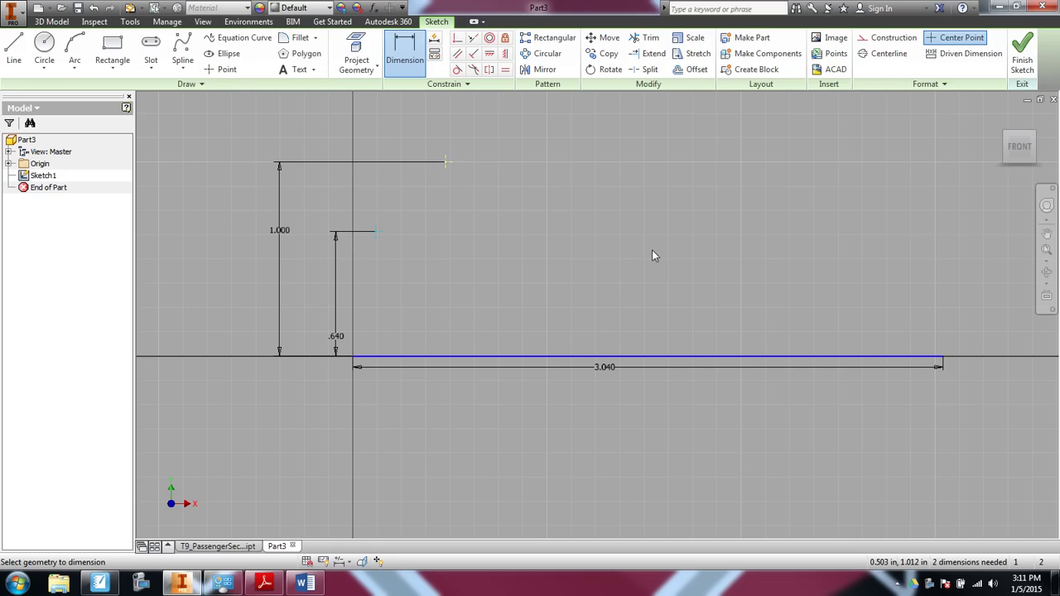
# Step: Dimension the horizontal distance from the upper sketch point to the baseline's far endpoint and set it to 2.55 in
pyautogui.click(940, 332)
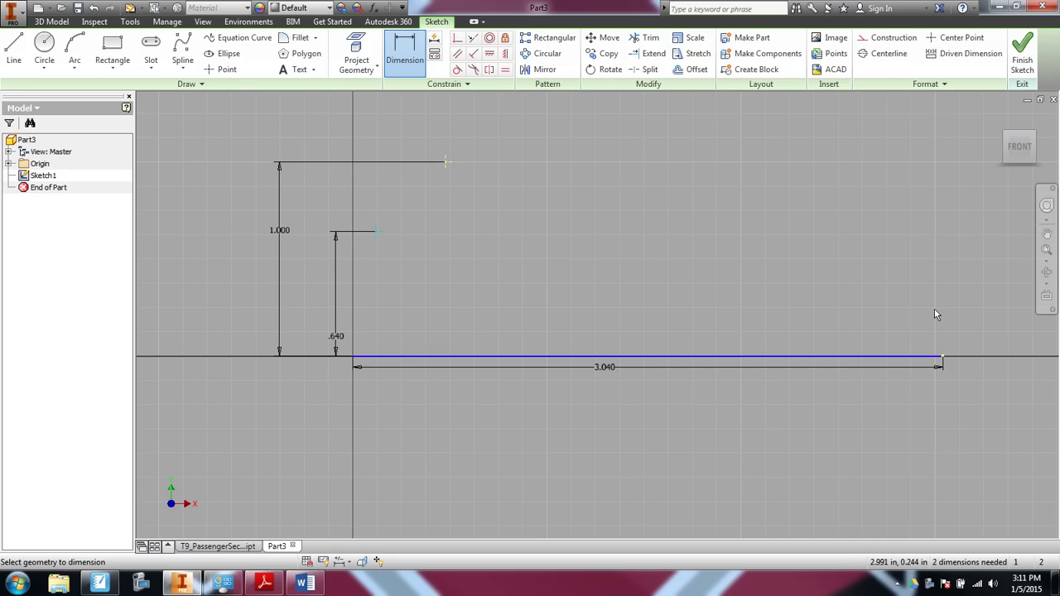
pyautogui.click(654, 132)
pyautogui.write('2.55')
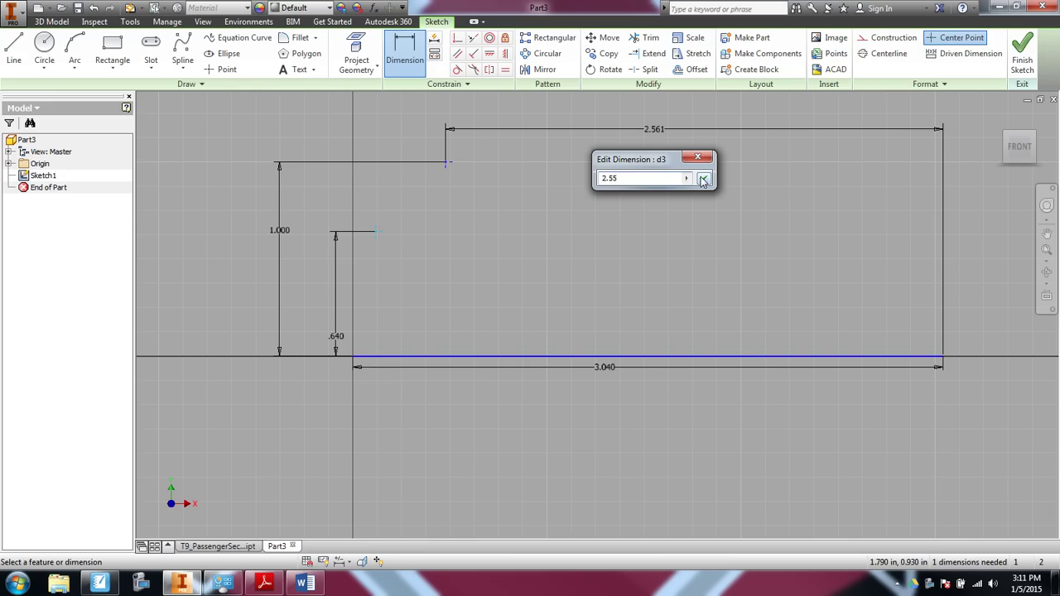
pyautogui.click(703, 180)
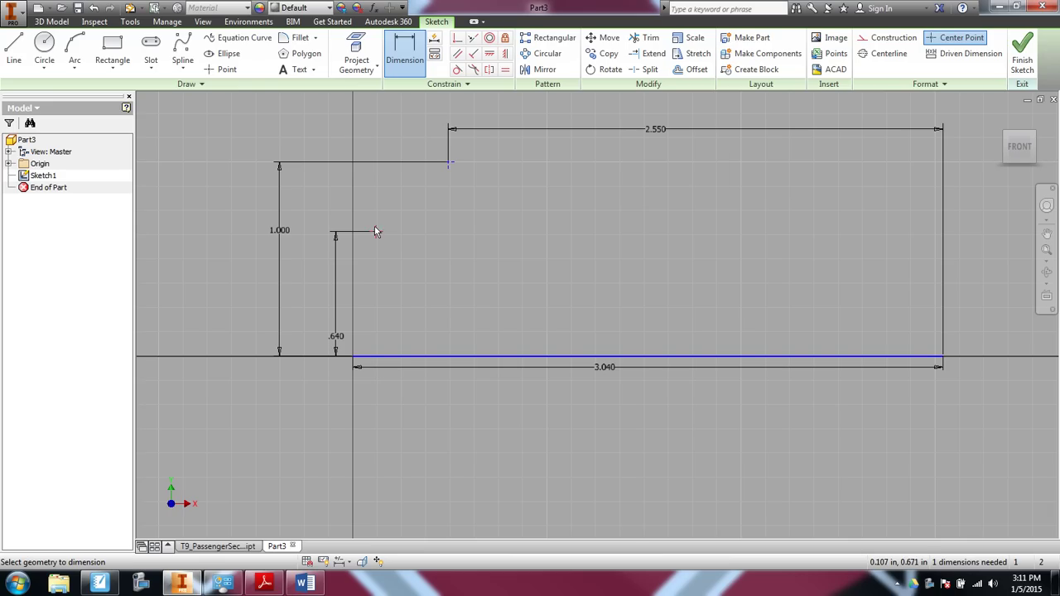
# Step: Dimension the horizontal distance from the lower sketch point to the baseline's far endpoint and set it to 3.01 in
pyautogui.click(942, 357)
pyautogui.click(715, 112)
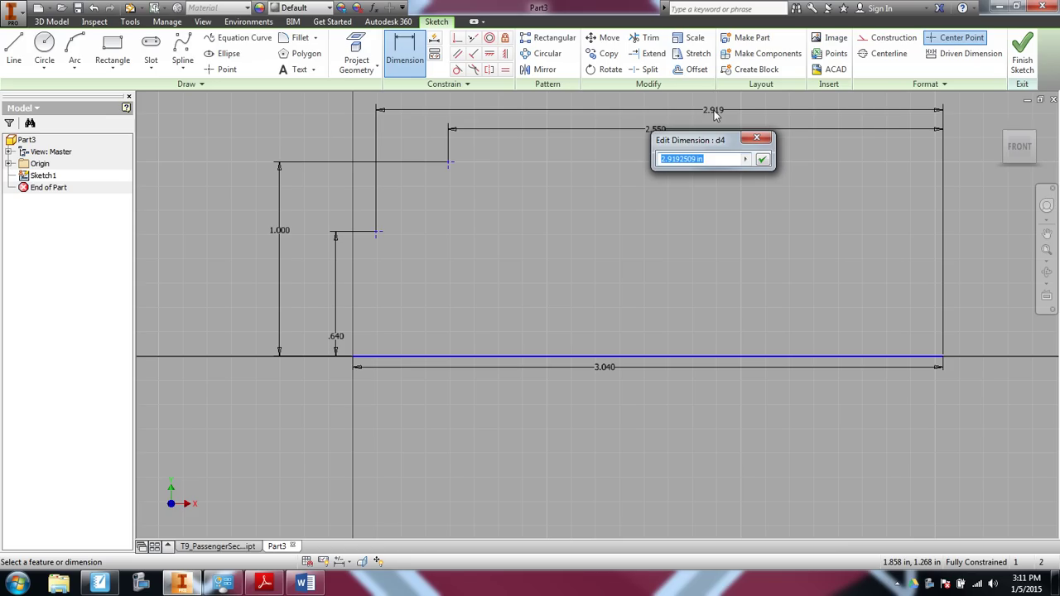
pyautogui.write('3.01')
pyautogui.click(762, 159)
# Step: Close the windshield profile with three connected arcs from the origin through the lower and upper points to the baseline's far endpoint
pyautogui.scroll(1, 392, 259)
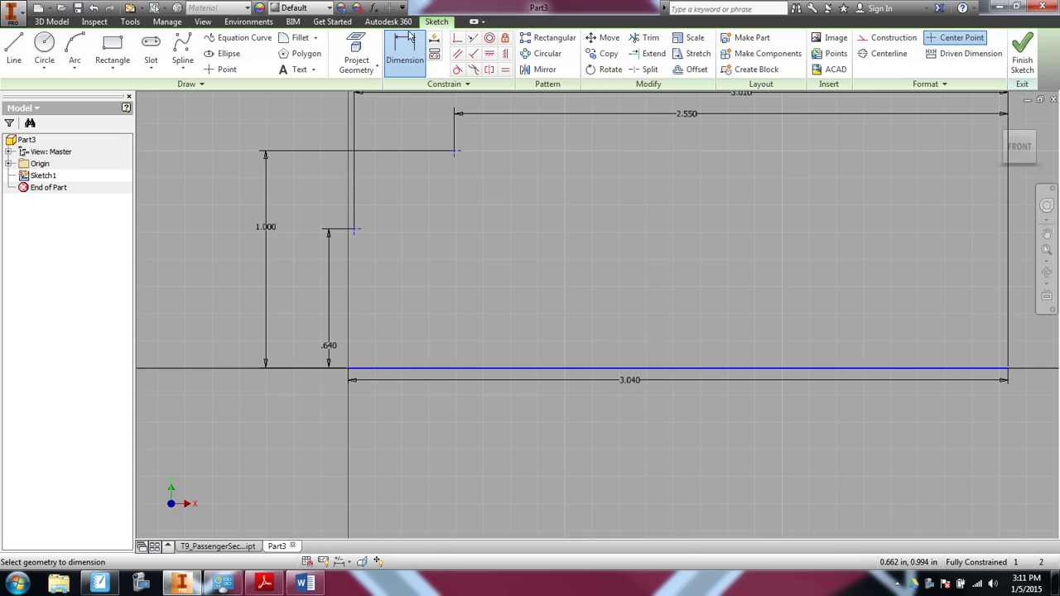
pyautogui.press('l')
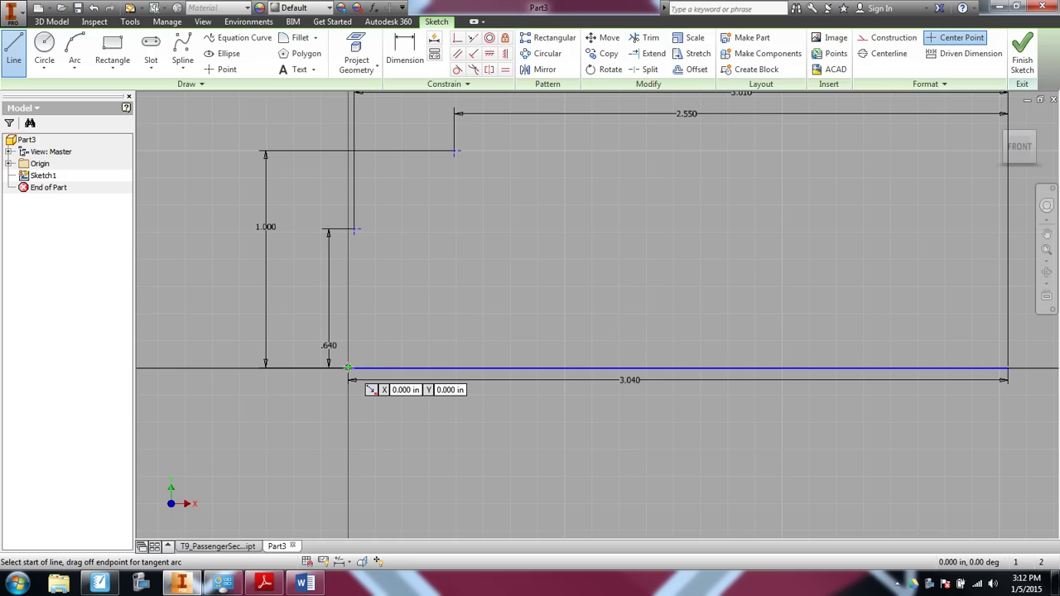
pyautogui.moveTo(348, 367); pyautogui.dragTo(356, 229)
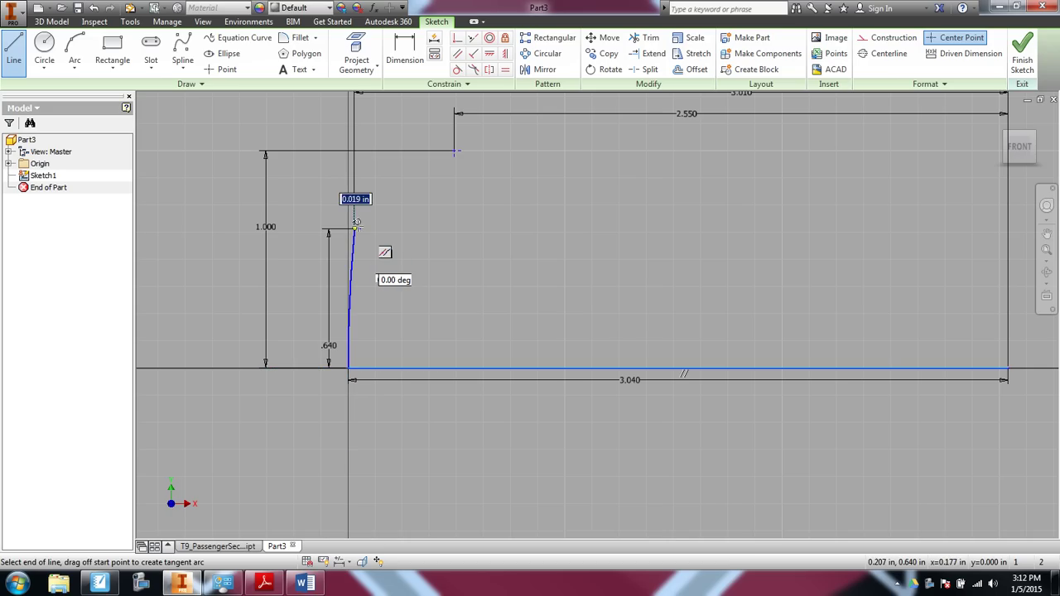
pyautogui.moveTo(355, 228); pyautogui.dragTo(455, 150)
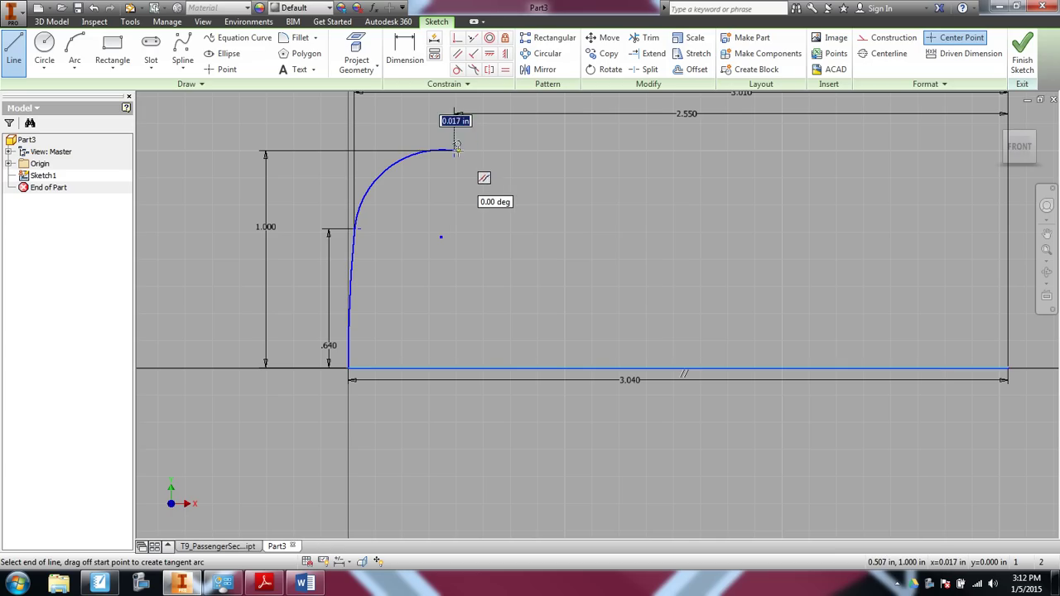
pyautogui.moveTo(455, 150)
pyautogui.mouseDown()
pyautogui.moveTo(878, 292)
pyautogui.moveTo(974, 337)
pyautogui.moveTo(1009, 368)
pyautogui.mouseUp()
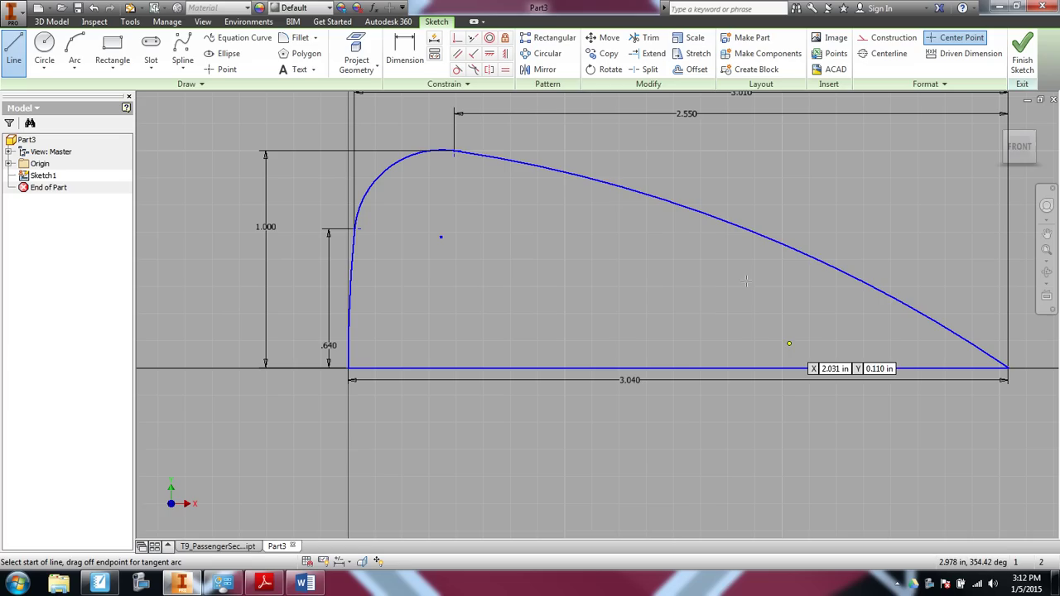
pyautogui.rightClick(739, 263)
pyautogui.click(774, 277)
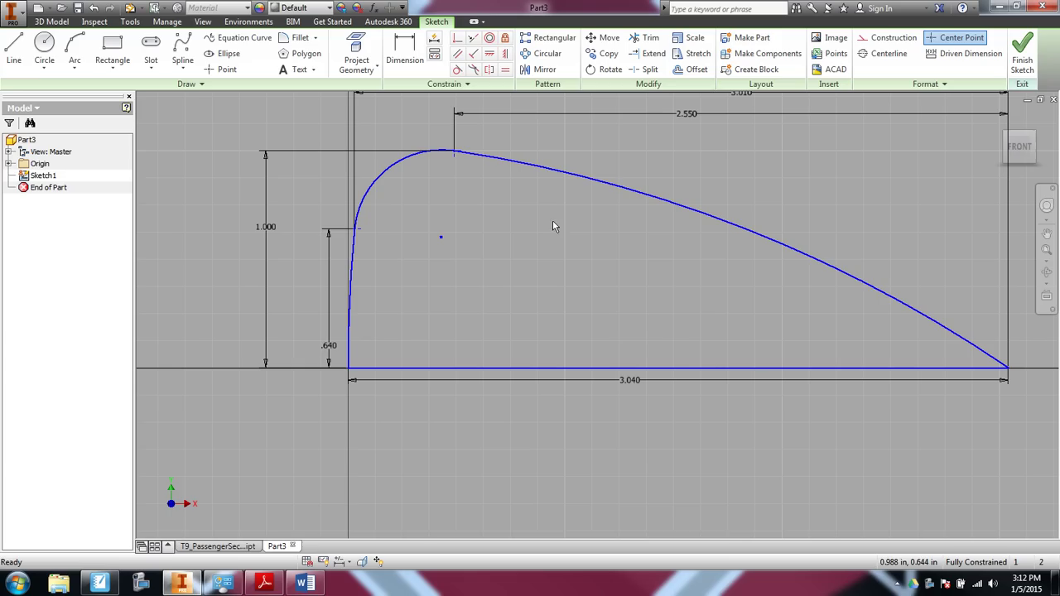
pyautogui.click(691, 69)
pyautogui.press('Escape')
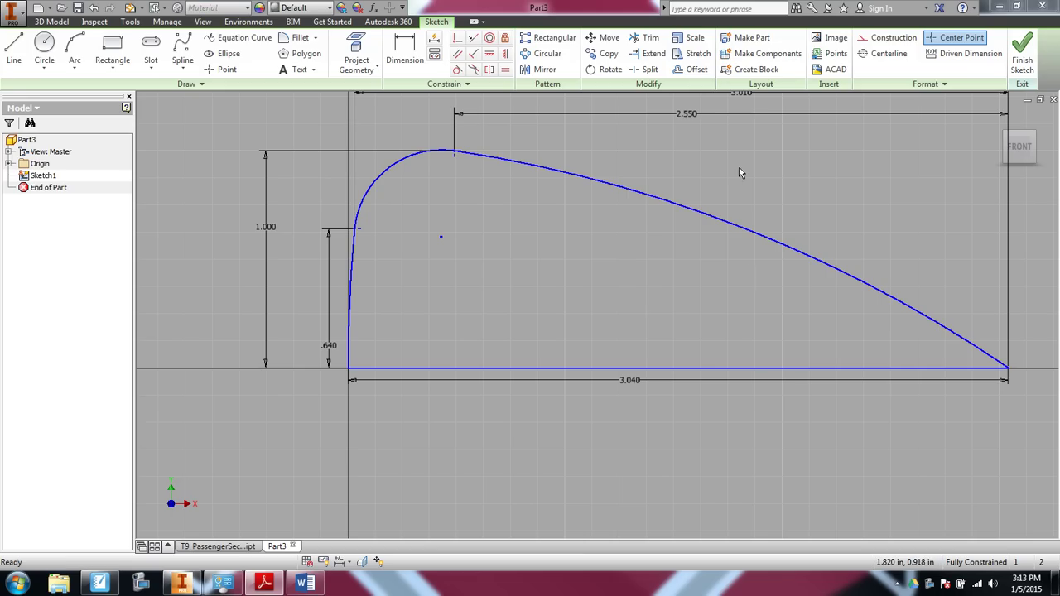
# Step: Extrude the closed windshield profile 2.55 in as a new solid
pyautogui.press('e')
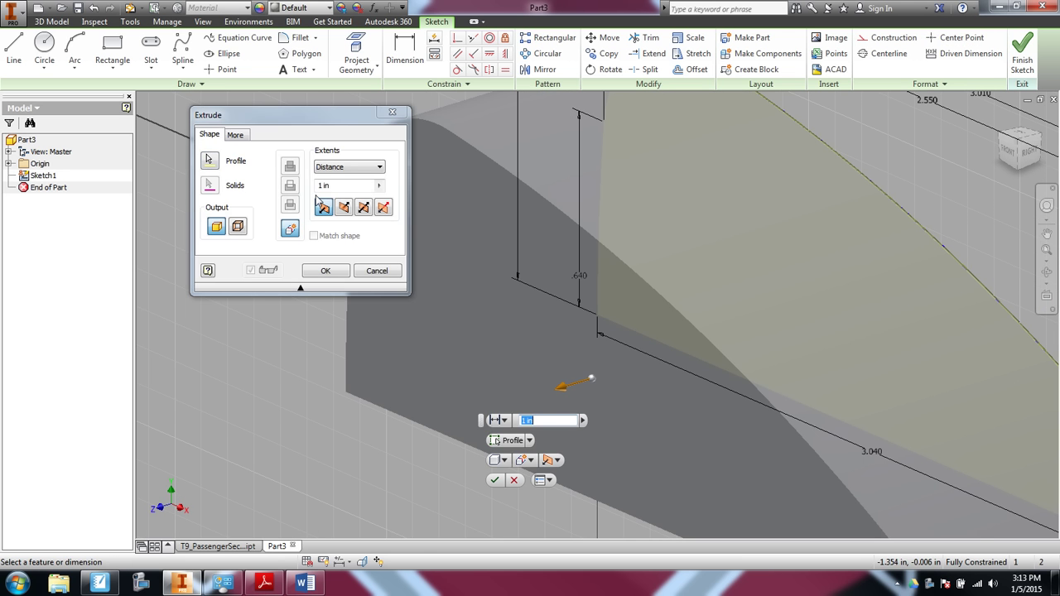
pyautogui.click(222, 184)
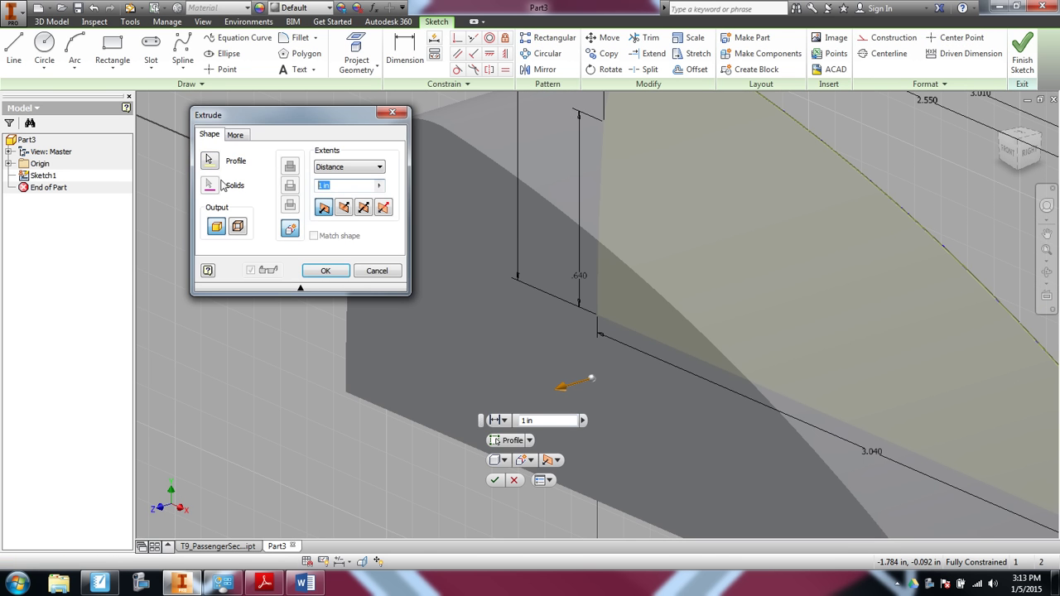
pyautogui.write('2.')
pyautogui.press('Return')
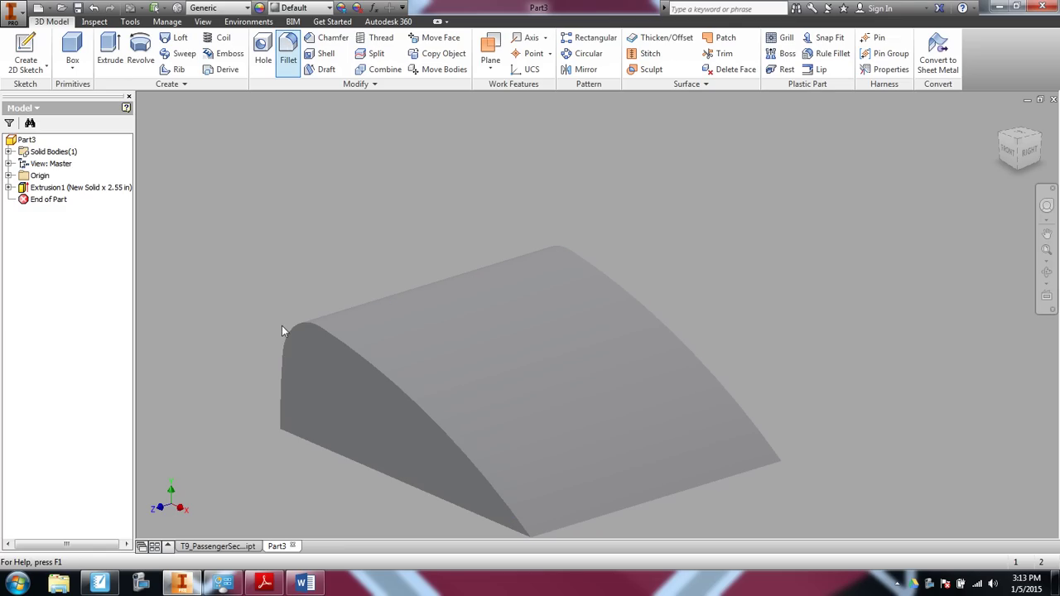
# Step: Fillet the curved outer edges on both sides of the windshield body with a 0.5 in radius
pyautogui.click(288, 49)
pyautogui.click(361, 362)
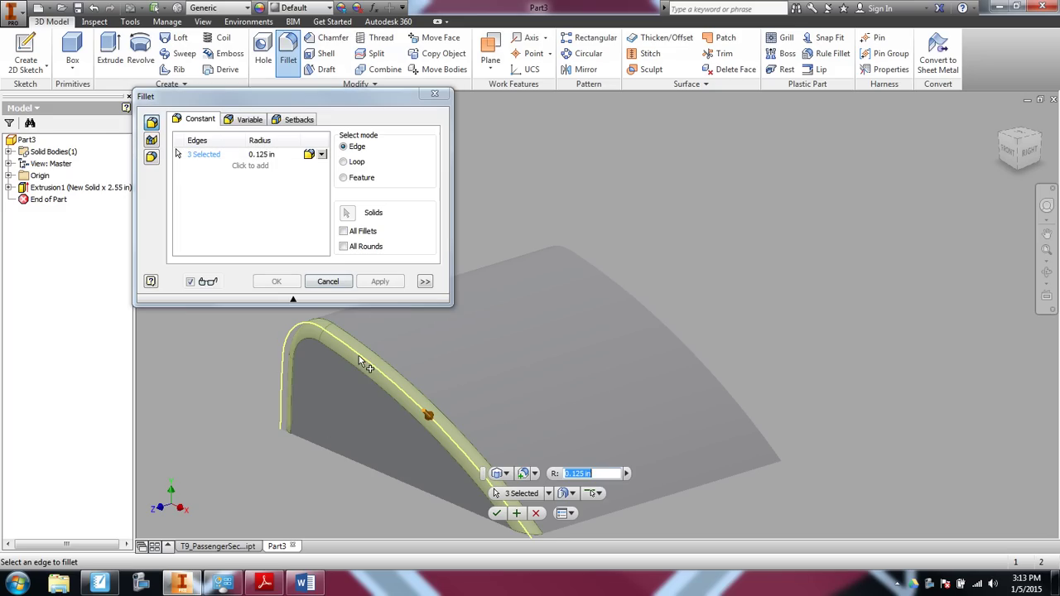
pyautogui.click(261, 155)
pyautogui.write('.5')
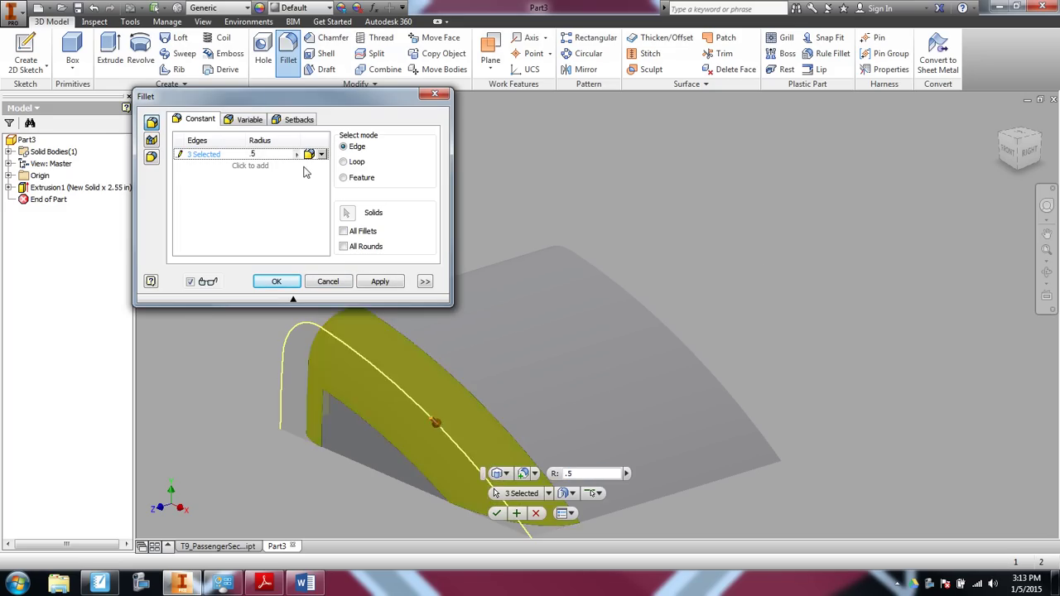
pyautogui.click(622, 291)
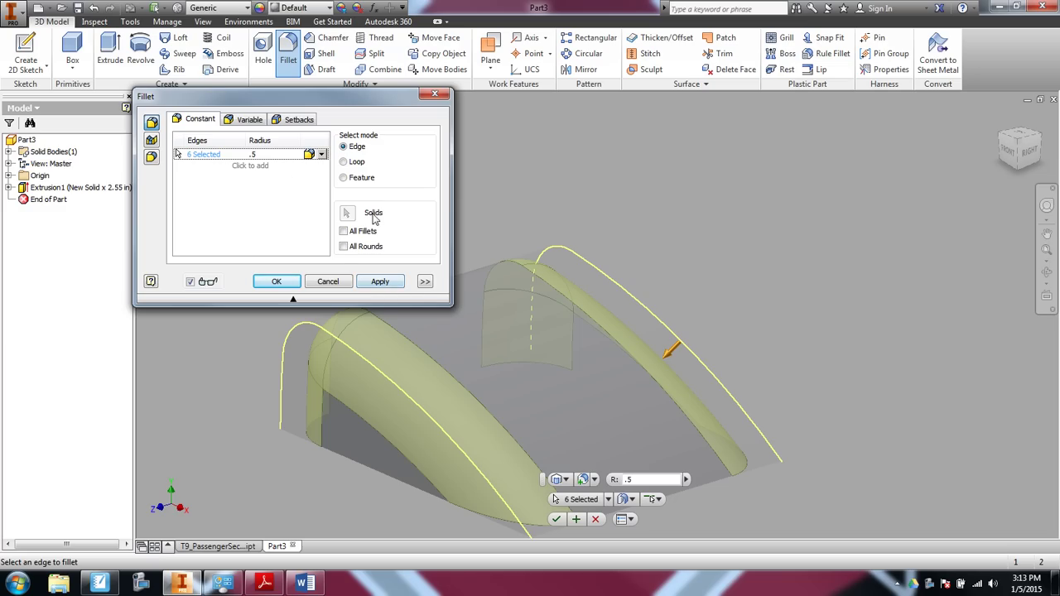
pyautogui.click(378, 283)
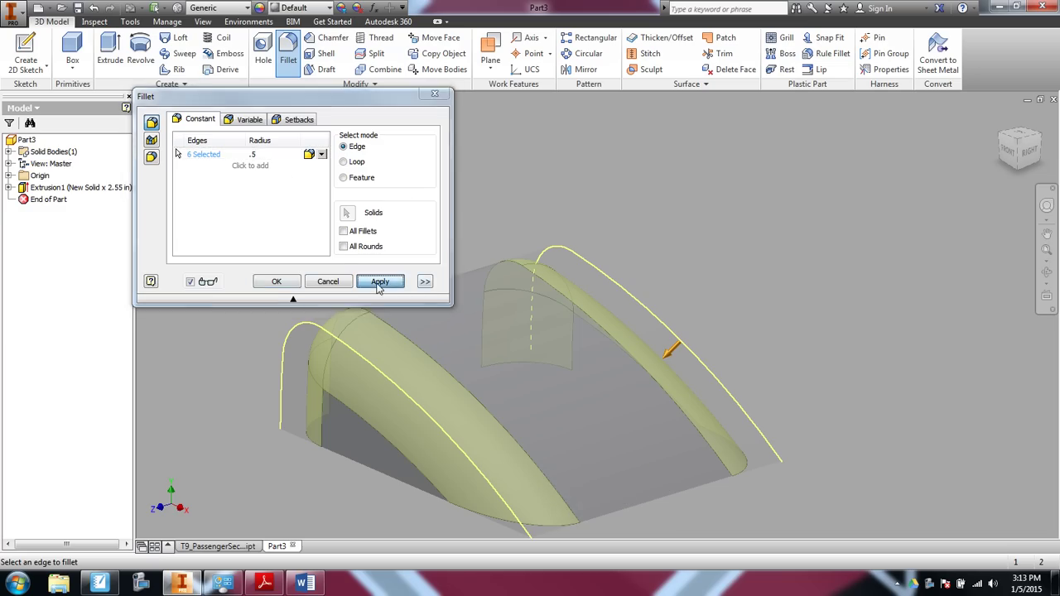
pyautogui.click(434, 93)
# Step: Inspect the filleted body from the back and underside, and check the shell thickness on the page 6 section drawing in the PDF
pyautogui.click(1002, 135)
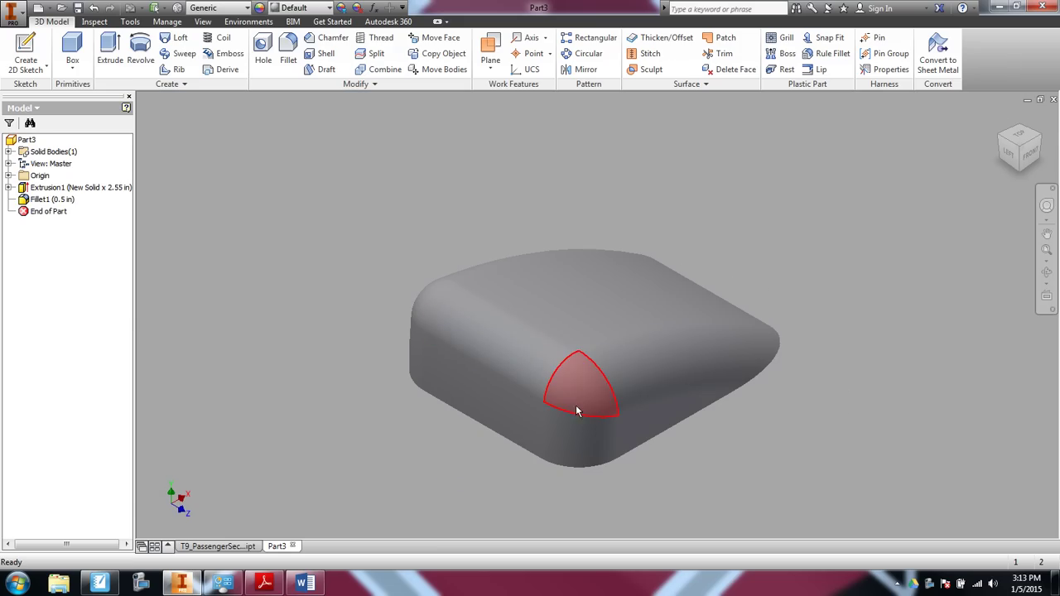
pyautogui.click(1039, 141)
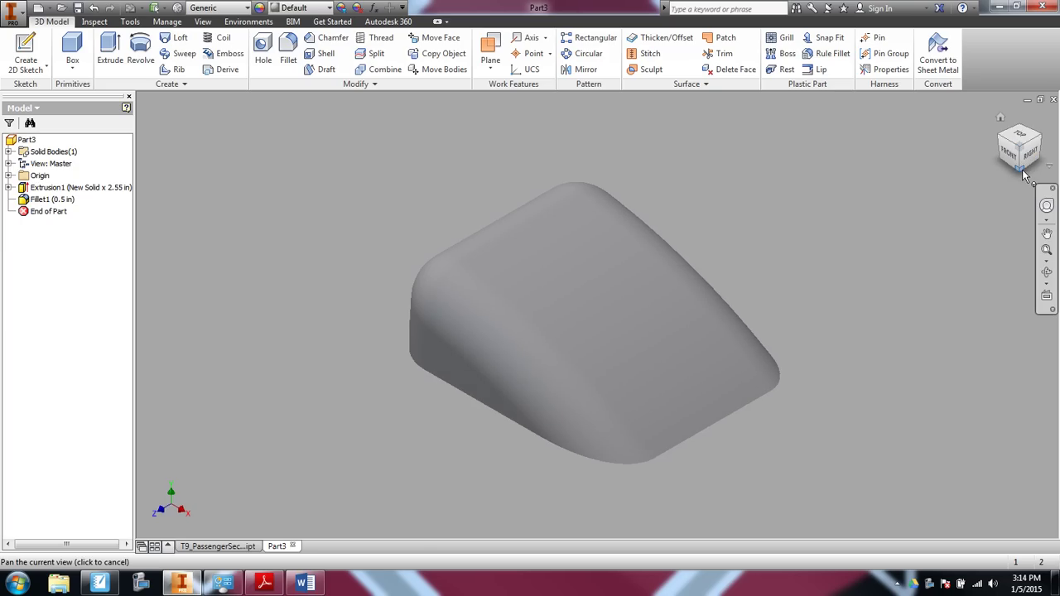
pyautogui.click(1033, 167)
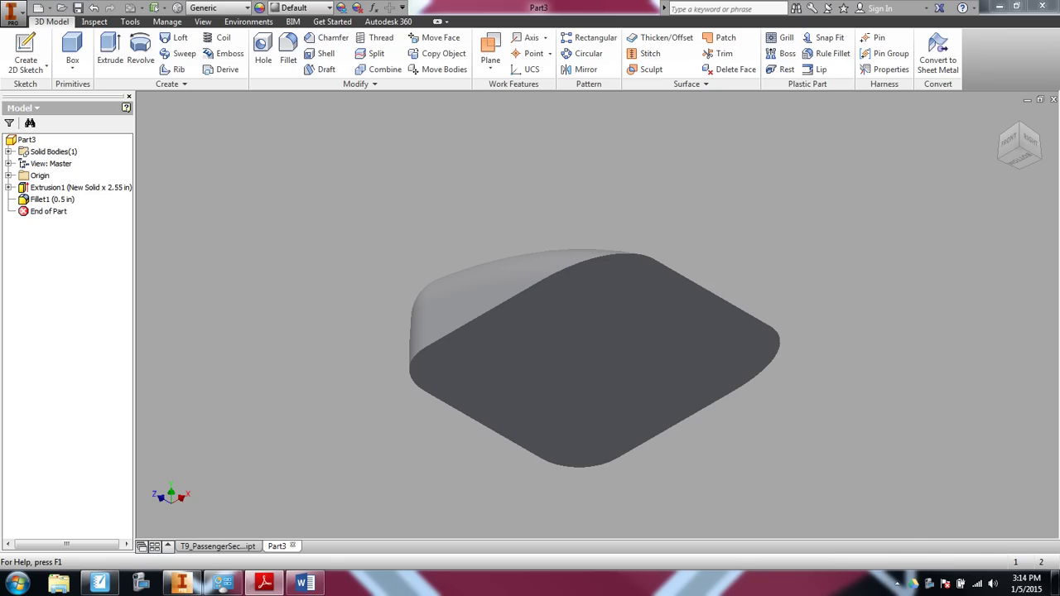
pyautogui.hotkey('alt', 'Tab')
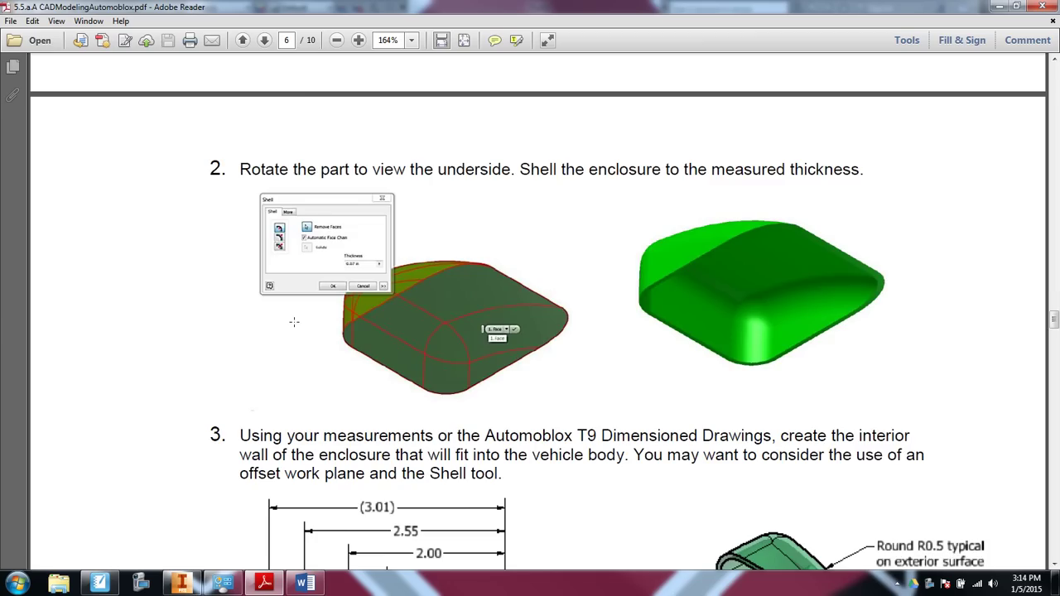
pyautogui.scroll(-6, 270, 321)
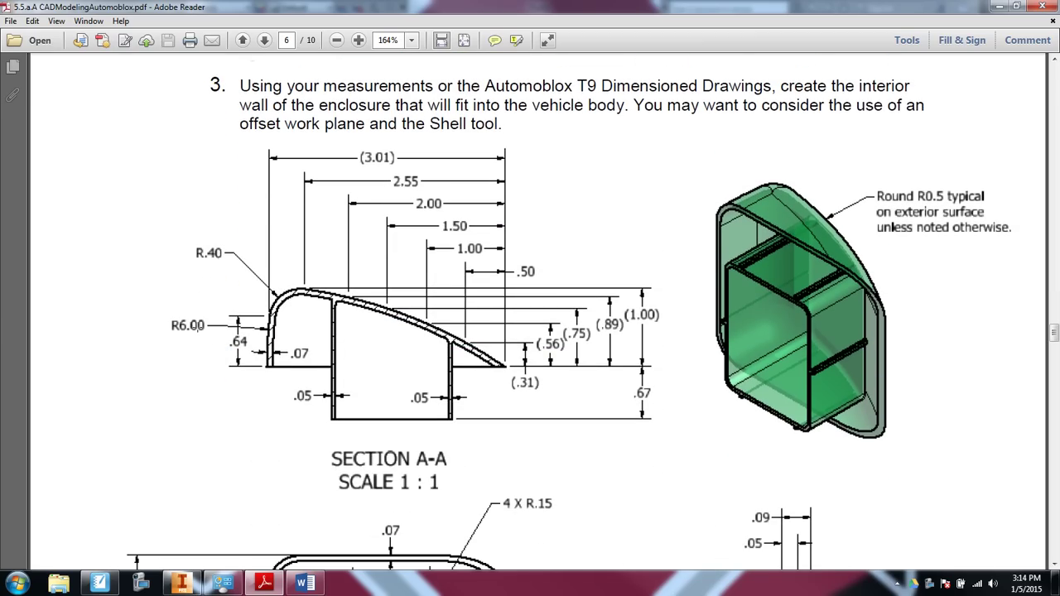
pyautogui.moveTo(287, 348); pyautogui.dragTo(318, 360)
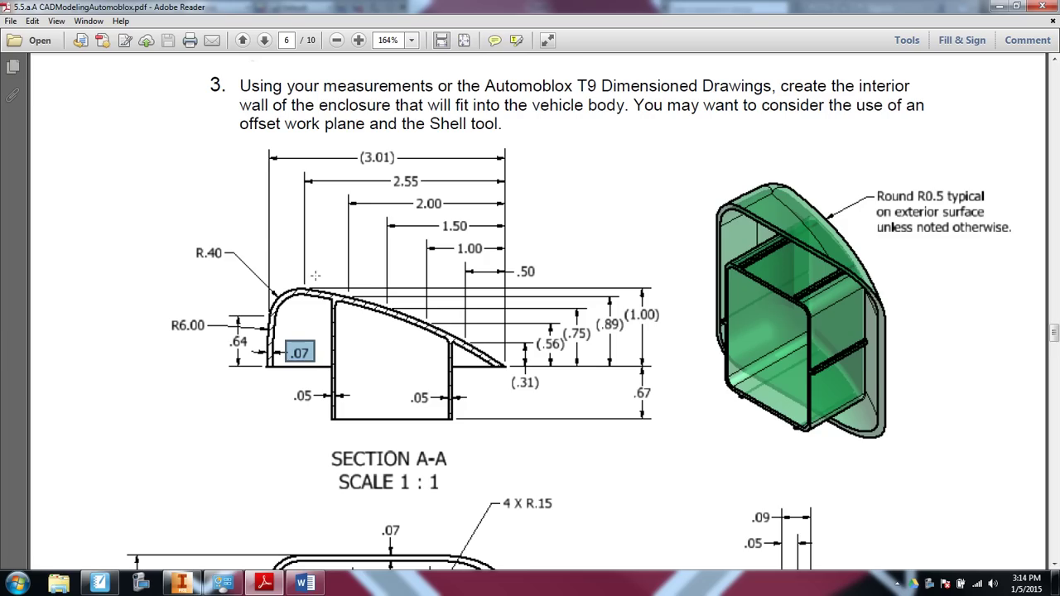
pyautogui.scroll(2, 564, 239)
pyautogui.scroll(-1, 564, 238)
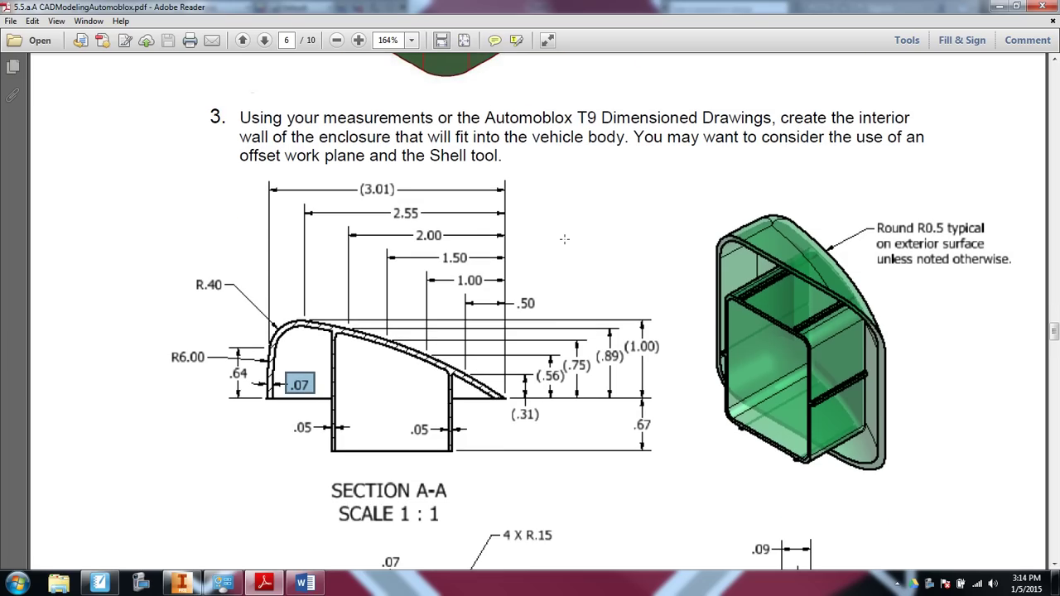
pyautogui.hotkey('alt', 'Tab')
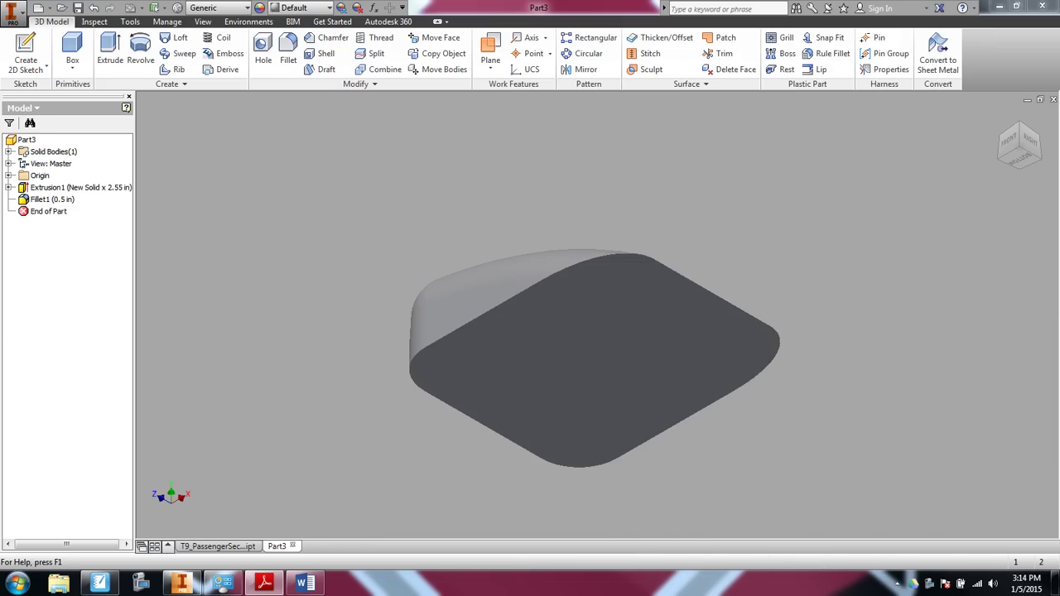
pyautogui.click(557, 351)
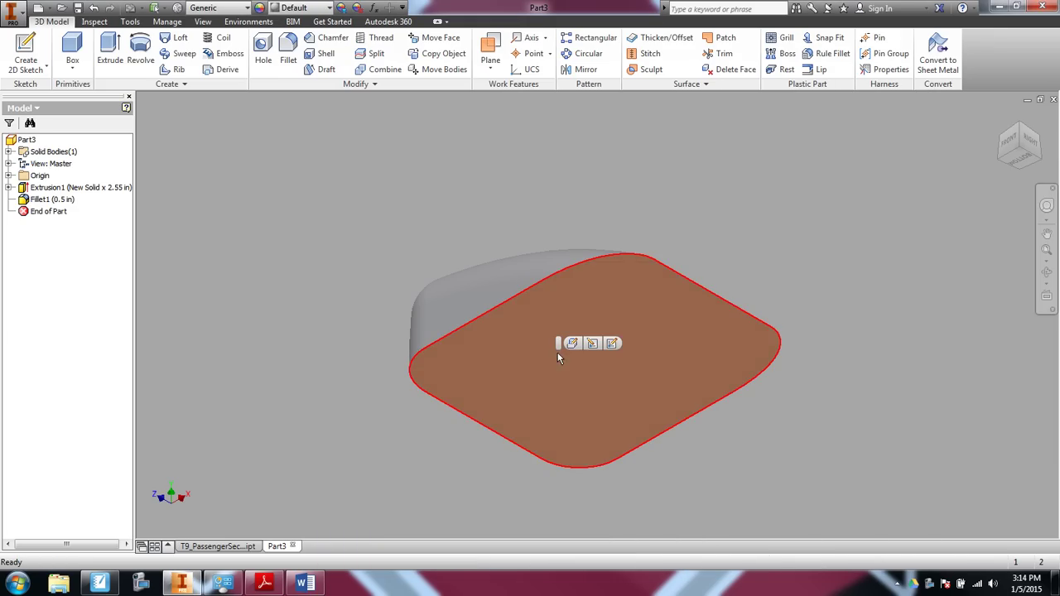
pyautogui.click(611, 344)
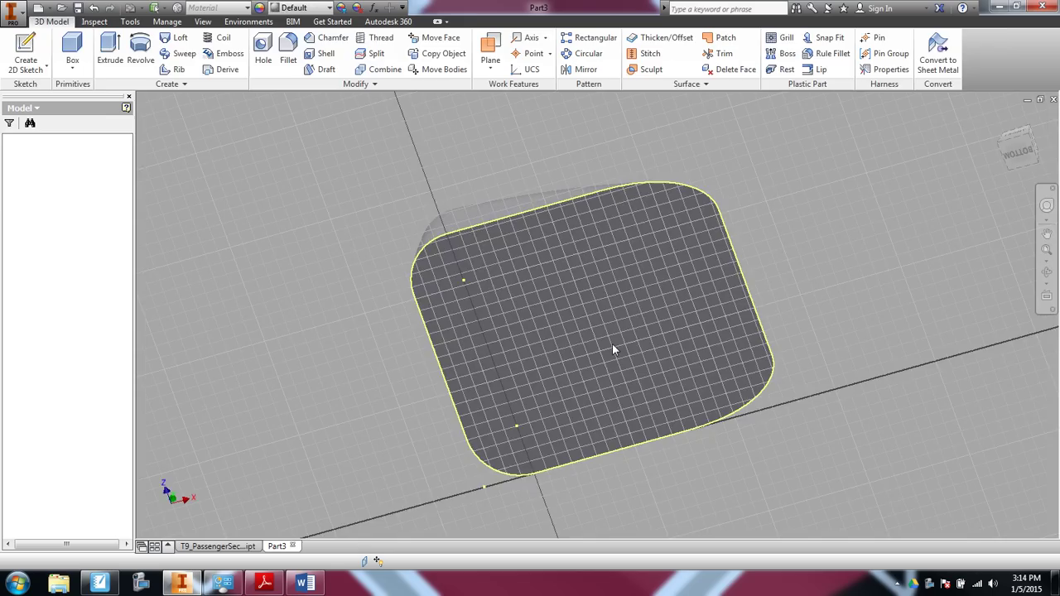
pyautogui.click(1027, 48)
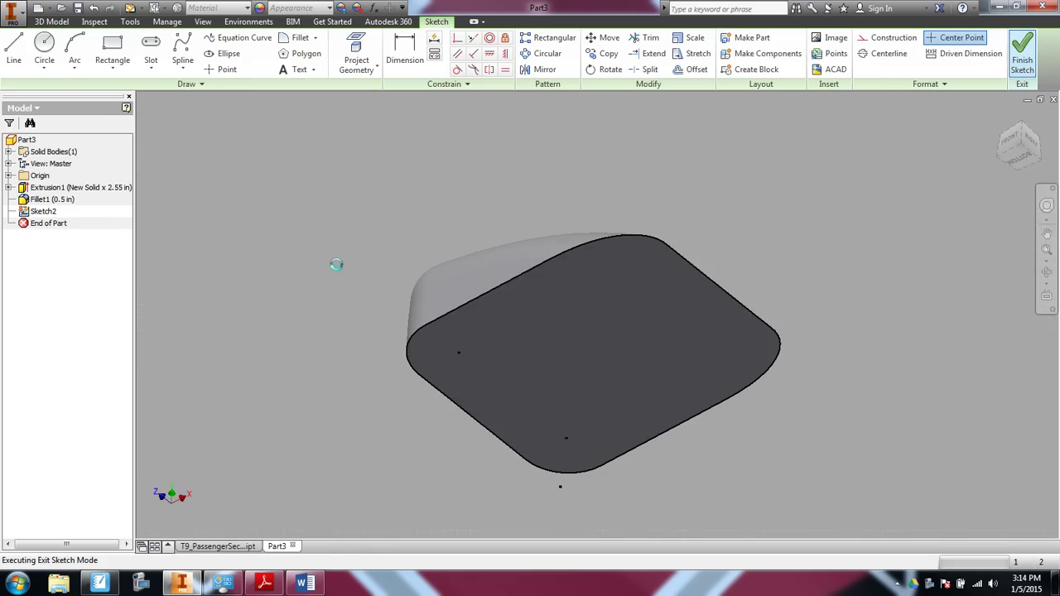
pyautogui.click(93, 9)
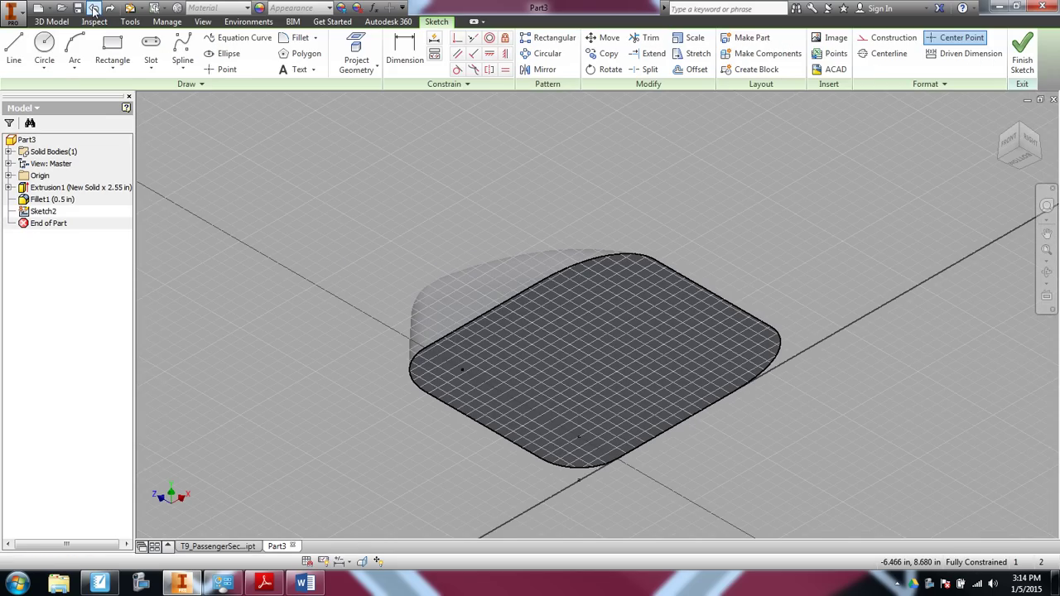
pyautogui.click(94, 8)
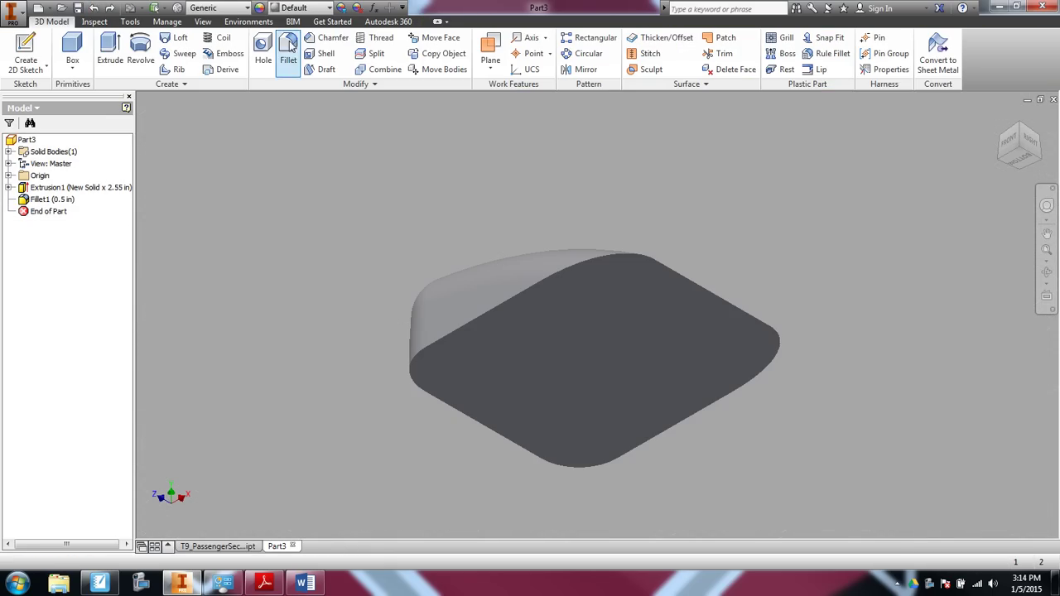
# Step: Shell the windshield body with a 0.07 in wall thickness, removing the flat underside face
pyautogui.click(326, 53)
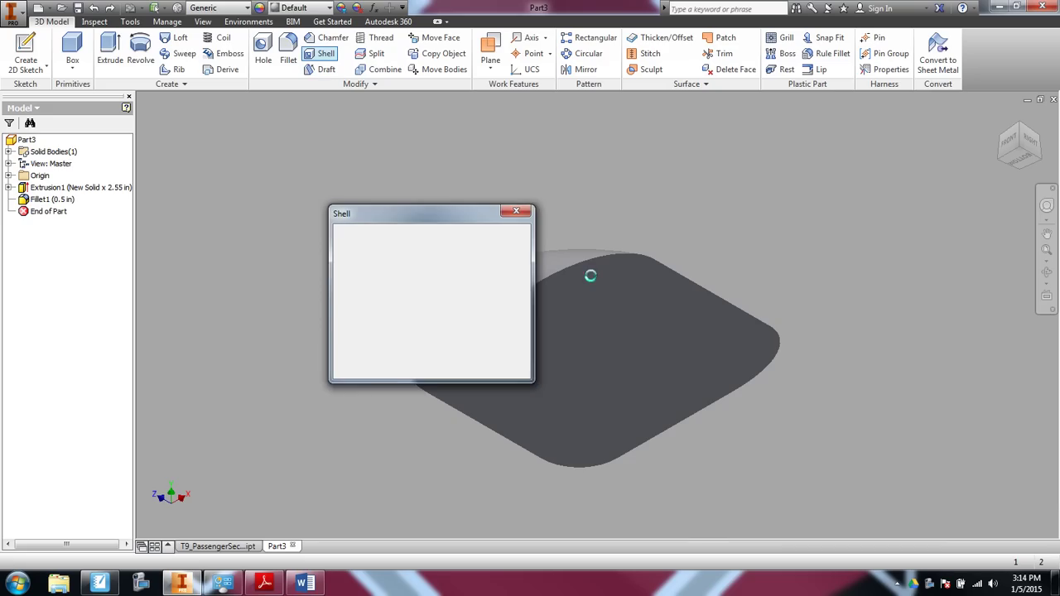
pyautogui.click(657, 294)
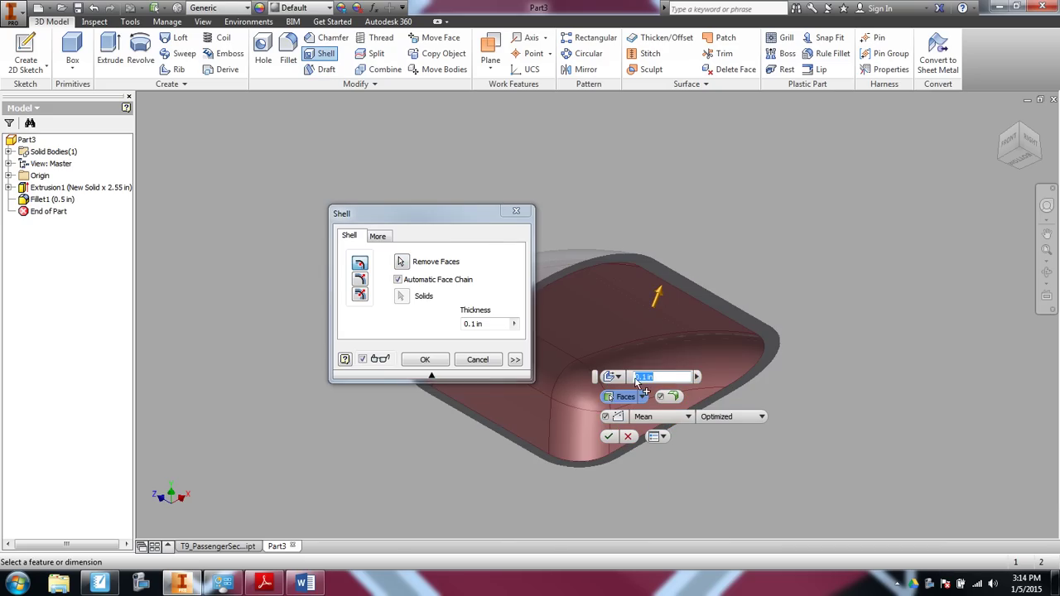
pyautogui.write('.07')
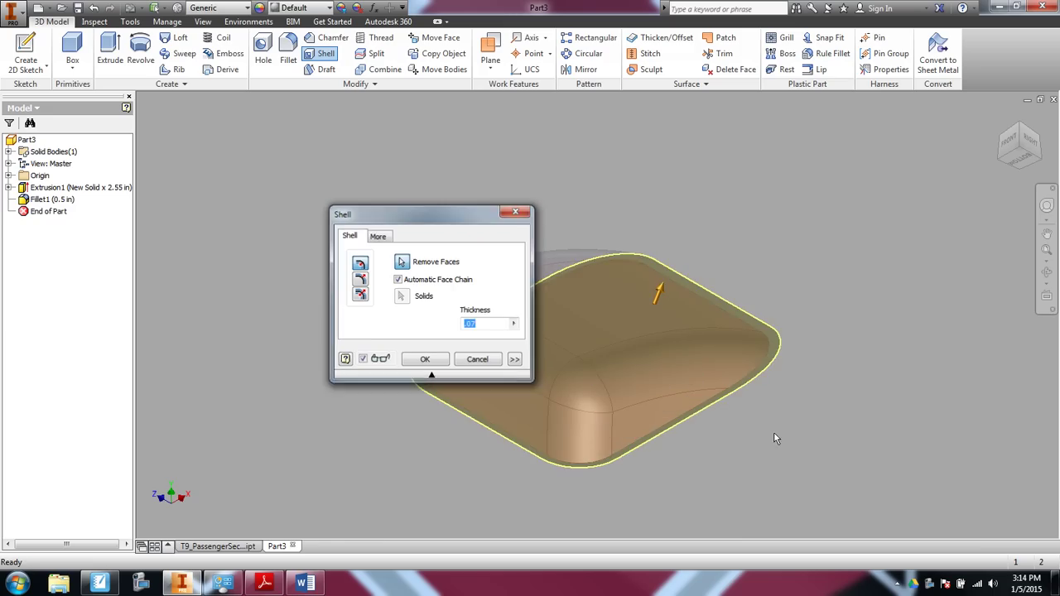
pyautogui.press('Return')
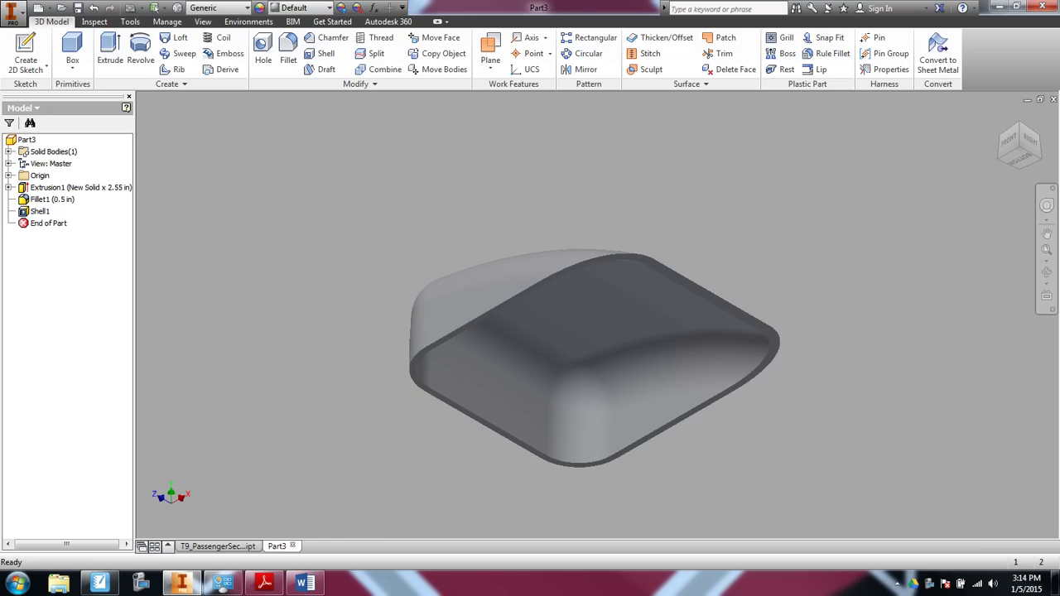
# Step: Switch to the PDF and check how far the interior wall extends below the base in the page 6 section drawing
pyautogui.hotkey('alt', 'Tab')
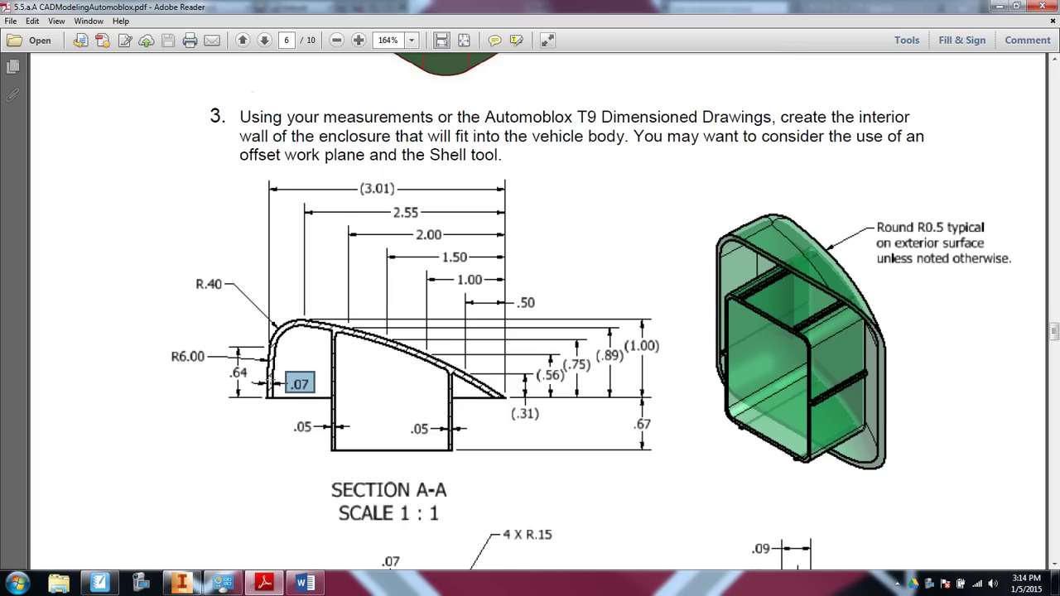
pyautogui.scroll(-5, 424, 414)
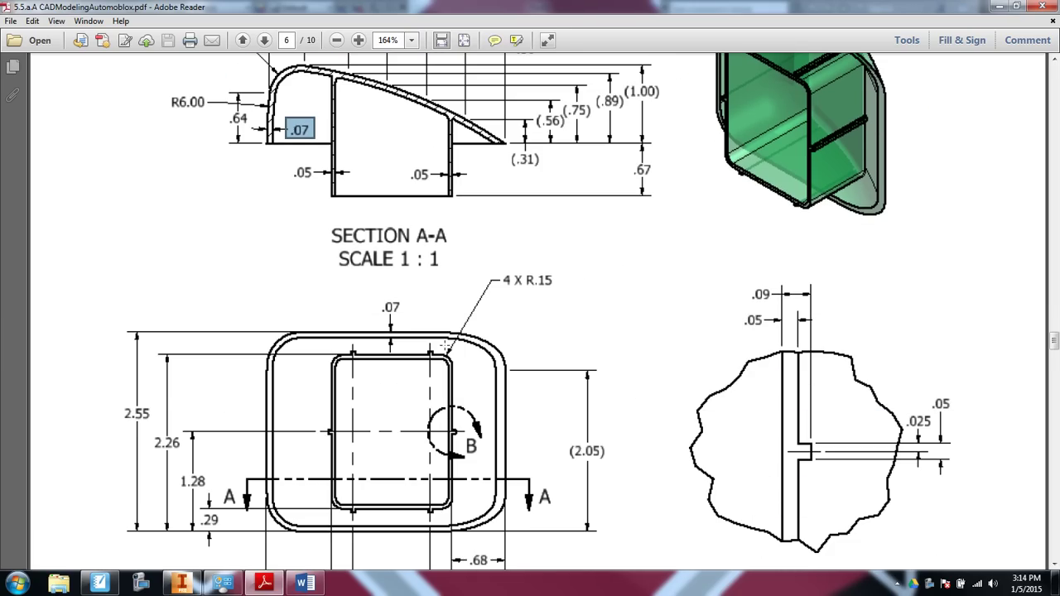
pyautogui.moveTo(614, 158); pyautogui.dragTo(681, 206)
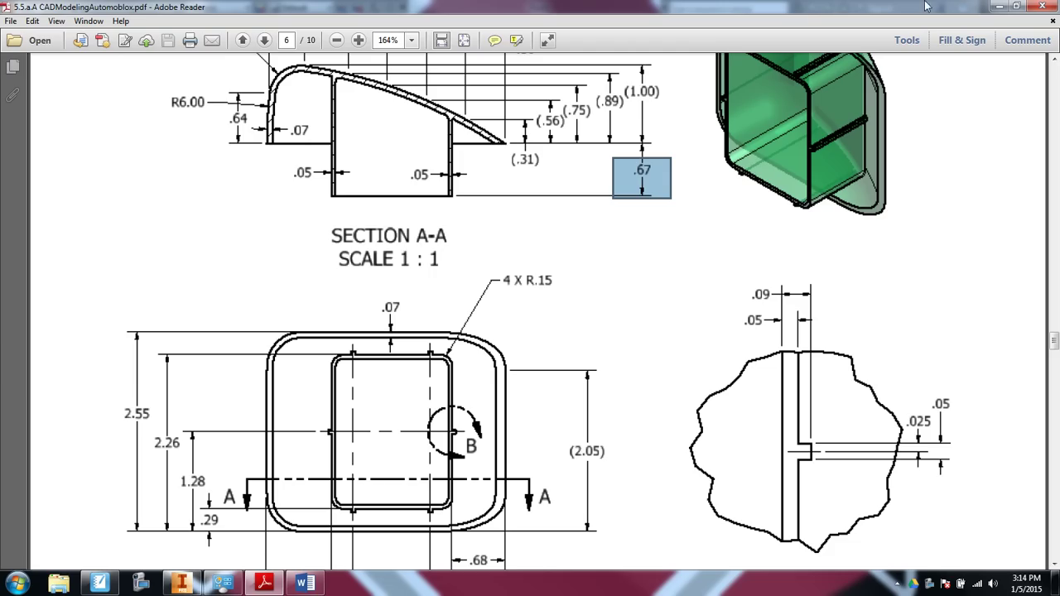
pyautogui.click(999, 6)
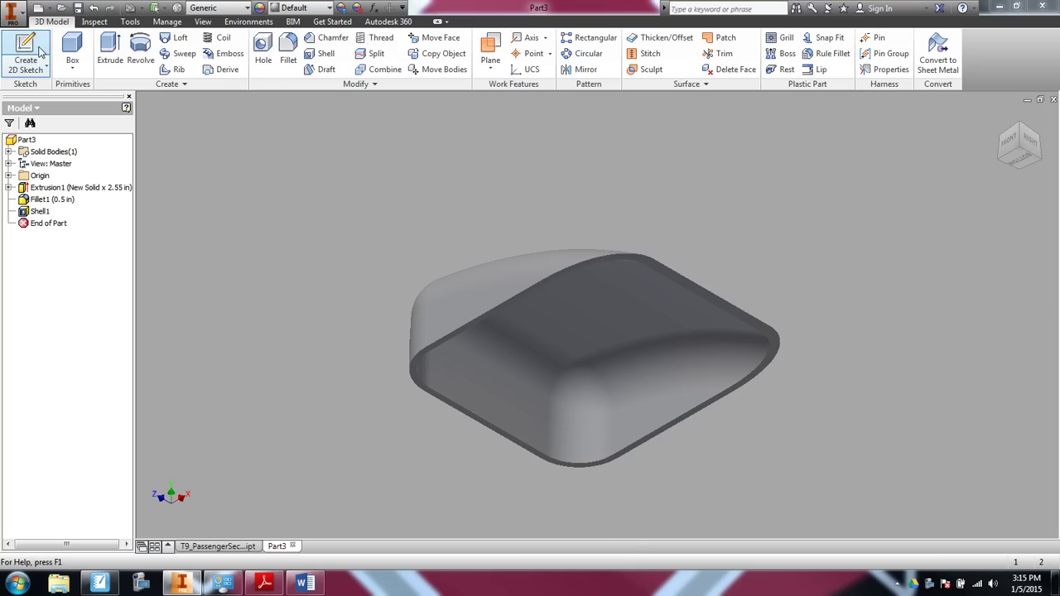
# Step: Start a new sketch in Inventor on a work plane offset 0.67 in below the shelled body's bottom rim
pyautogui.click(41, 51)
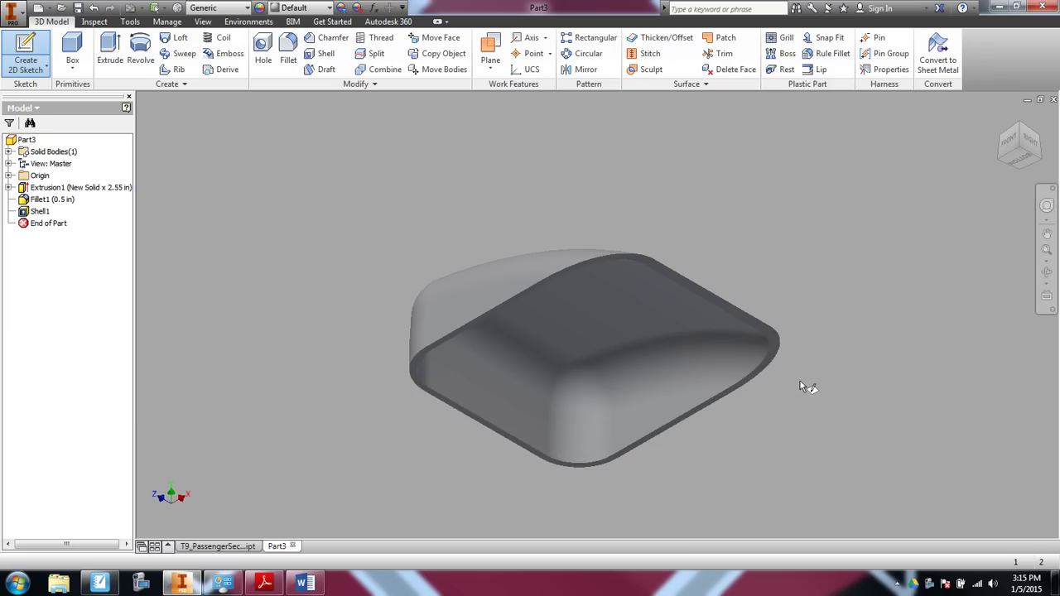
pyautogui.scroll(3, 799, 382)
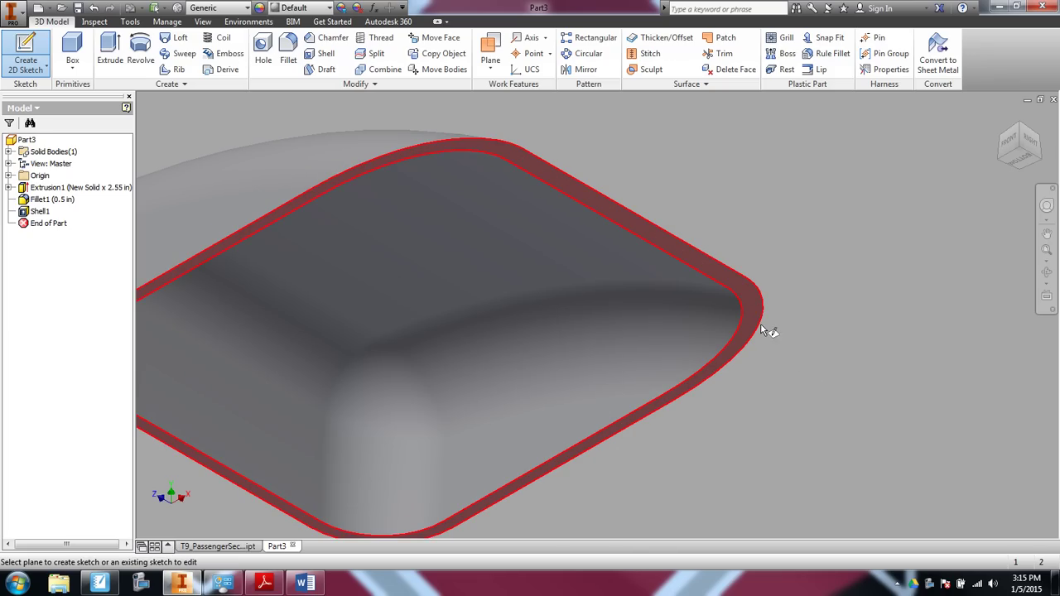
pyautogui.scroll(-4, 768, 345)
pyautogui.scroll(2, 766, 336)
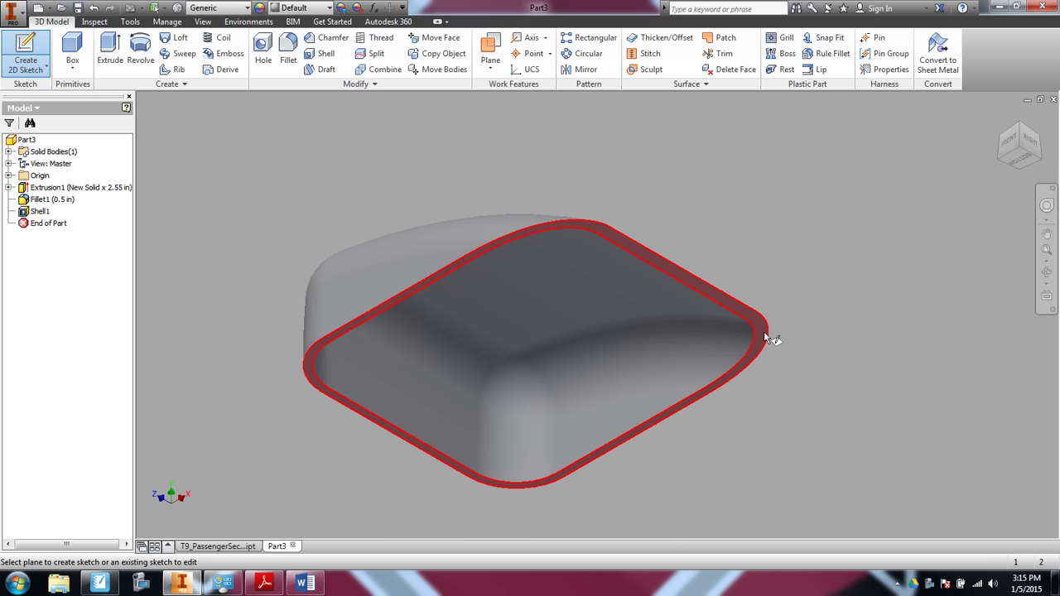
pyautogui.click(764, 343)
pyautogui.moveTo(769, 398)
pyautogui.mouseDown()
pyautogui.moveTo(769, 409)
pyautogui.moveTo(768, 387)
pyautogui.moveTo(768, 397)
pyautogui.mouseUp()
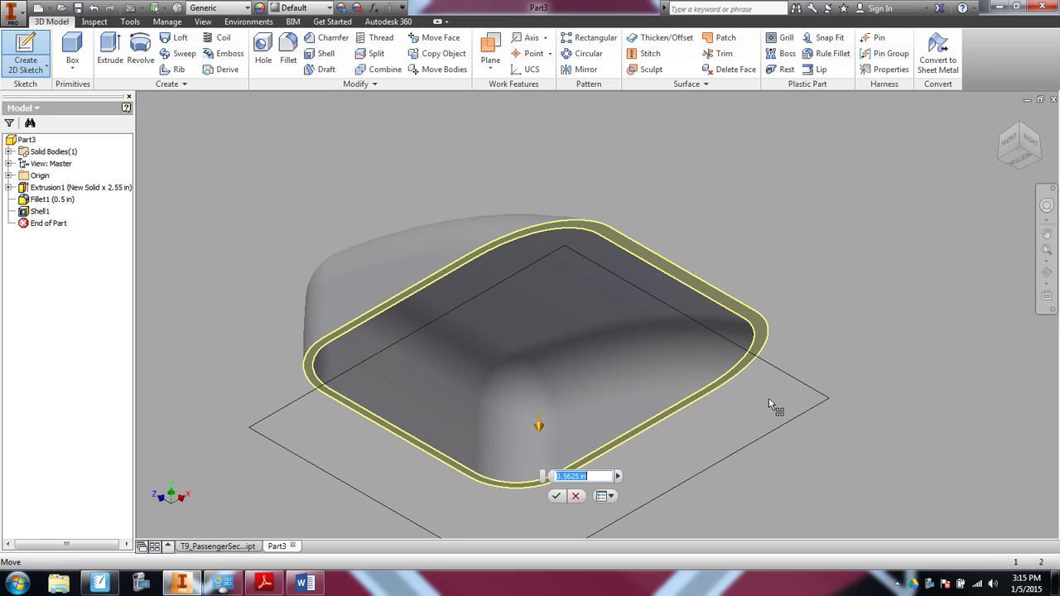
pyautogui.moveTo(769, 403); pyautogui.dragTo(770, 391)
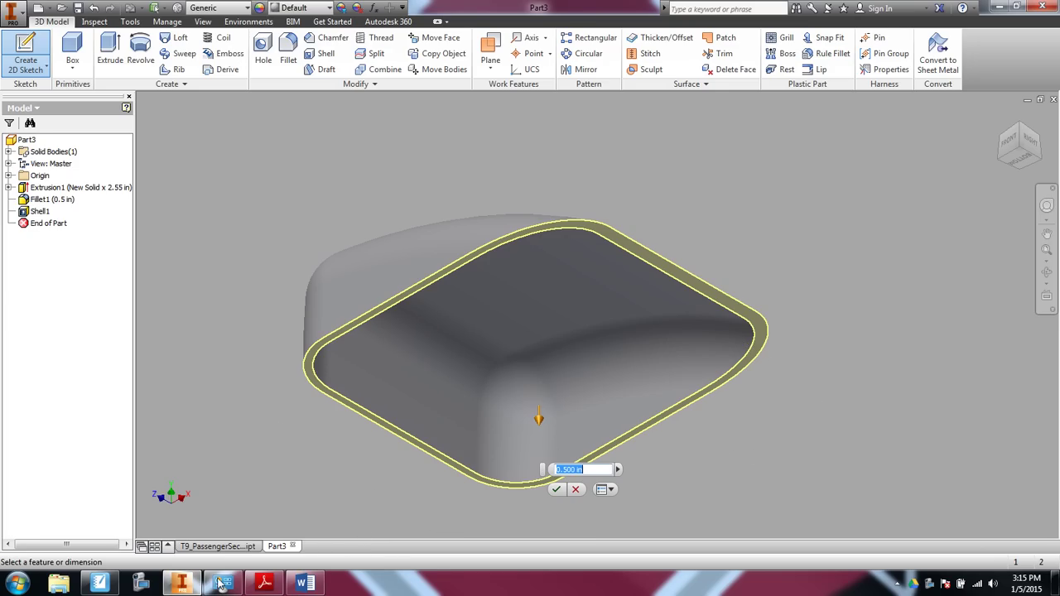
pyautogui.click(274, 584)
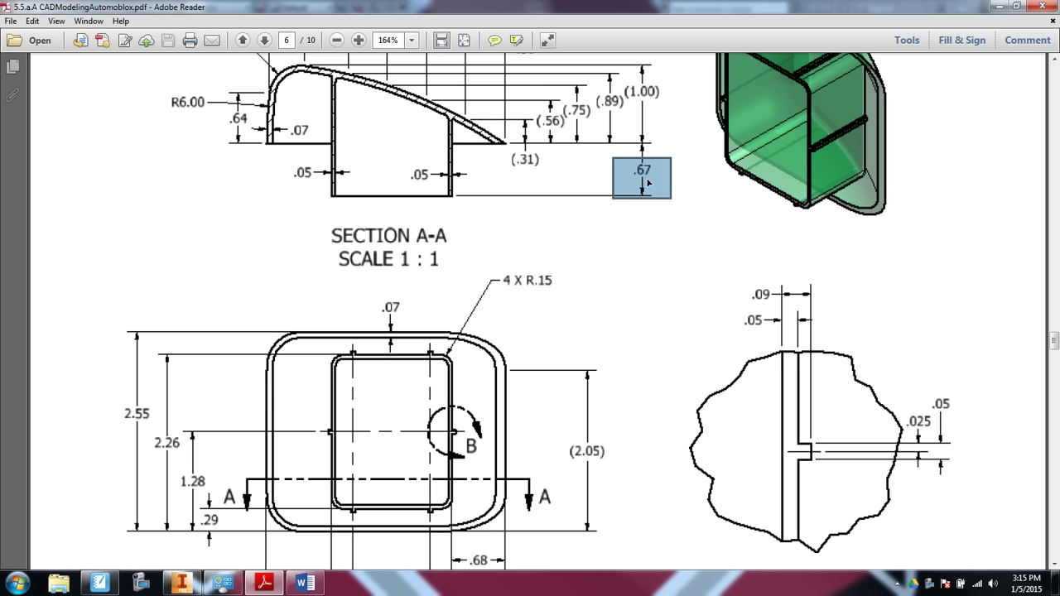
pyautogui.click(264, 583)
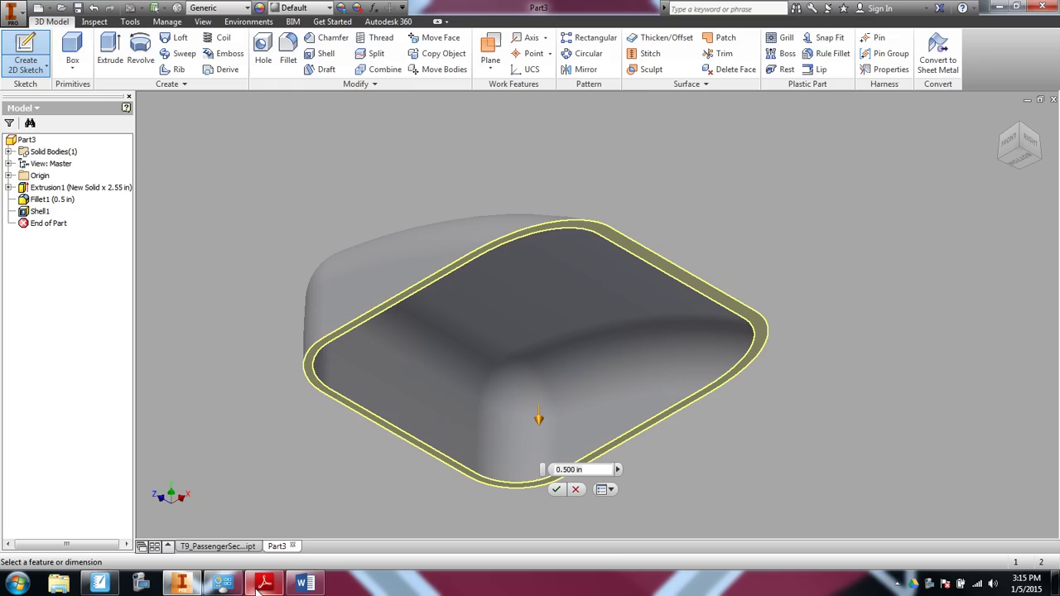
pyautogui.click(572, 469)
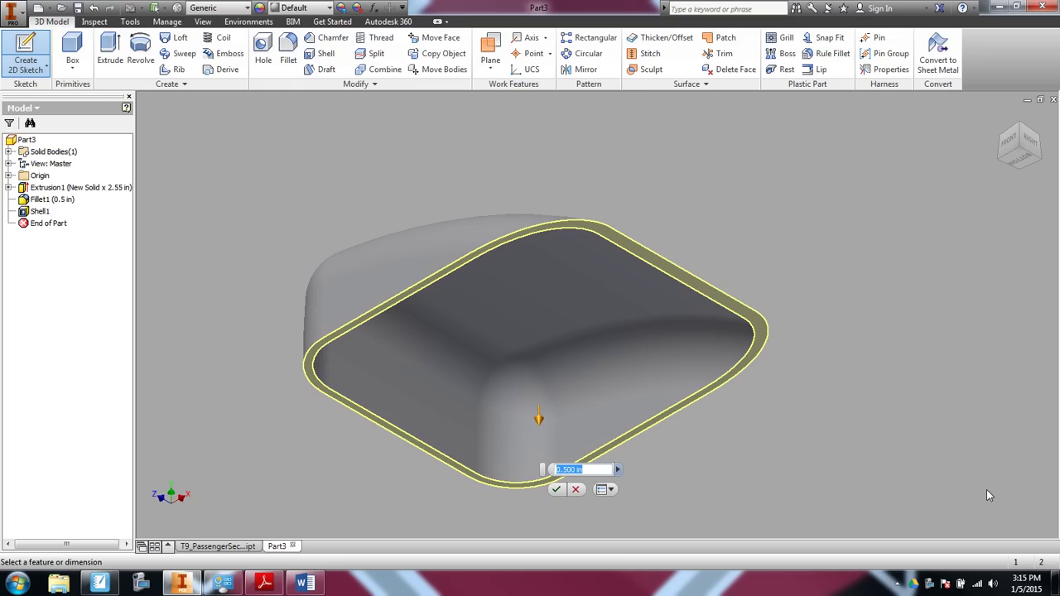
pyautogui.write('.67')
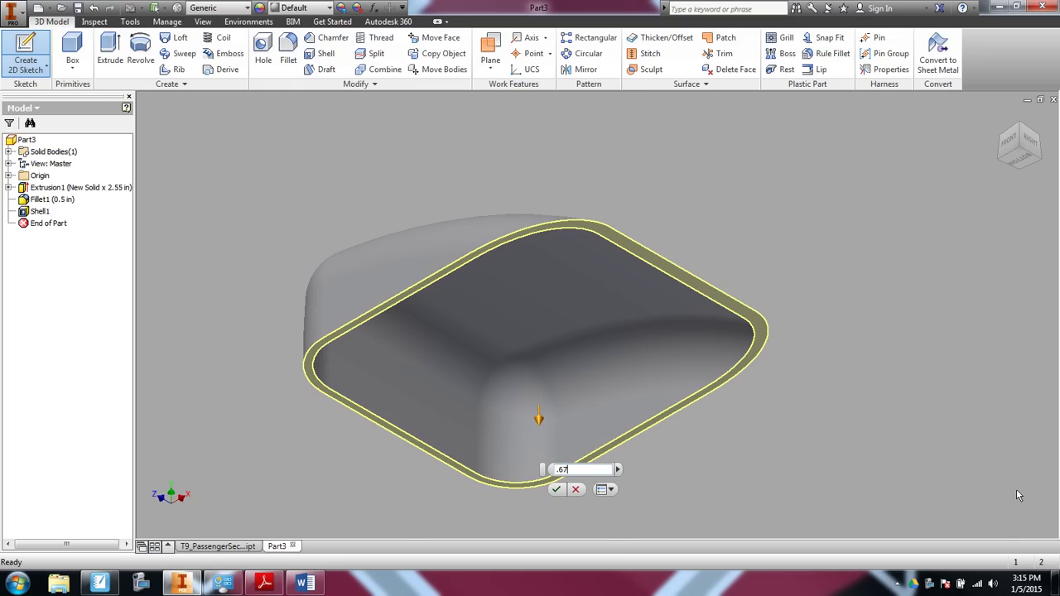
pyautogui.click(556, 489)
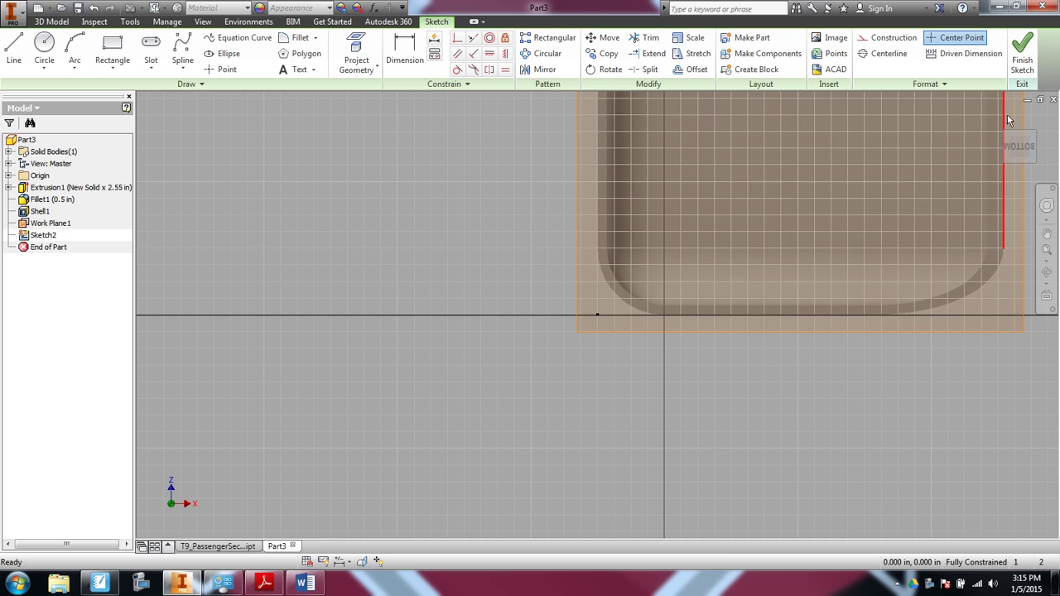
# Step: Inspect the offset work plane from the side and underside, and examine the interior wall's outline and dimensions on page 6 of the PDF
pyautogui.click(1032, 135)
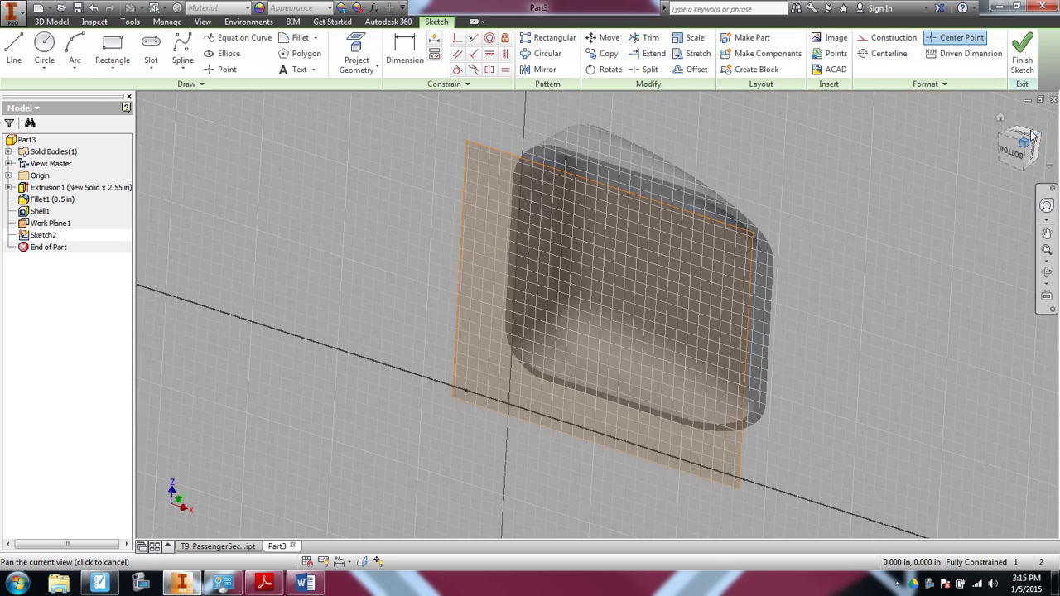
pyautogui.click(1035, 142)
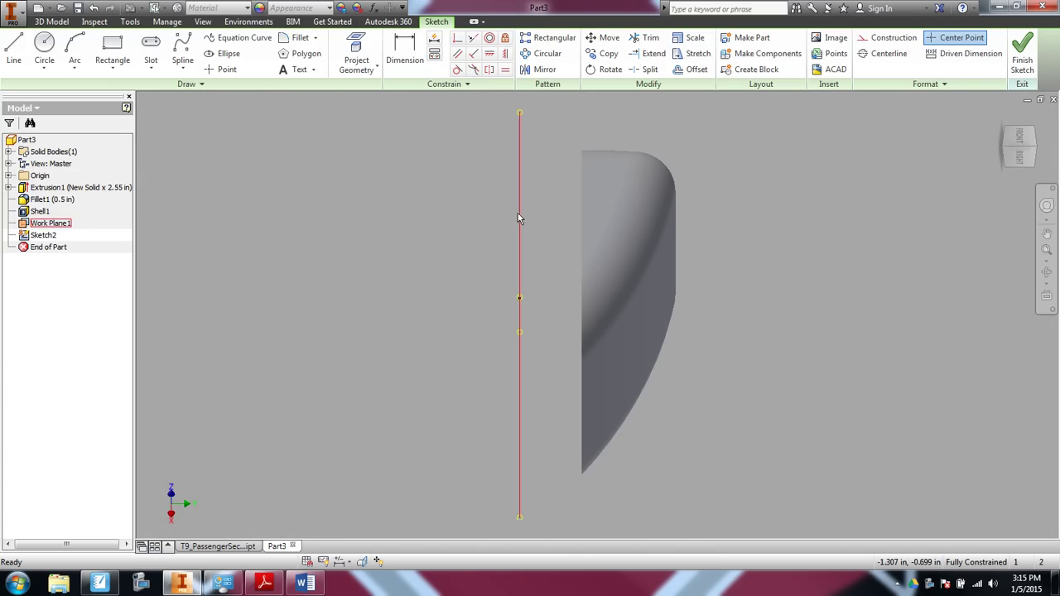
pyautogui.click(1017, 154)
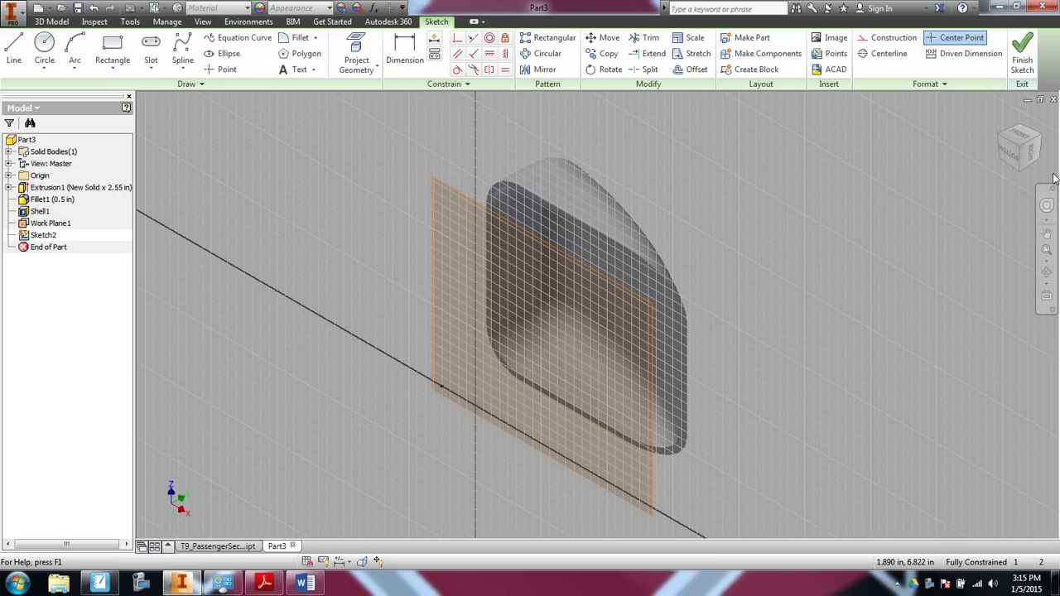
pyautogui.click(1008, 155)
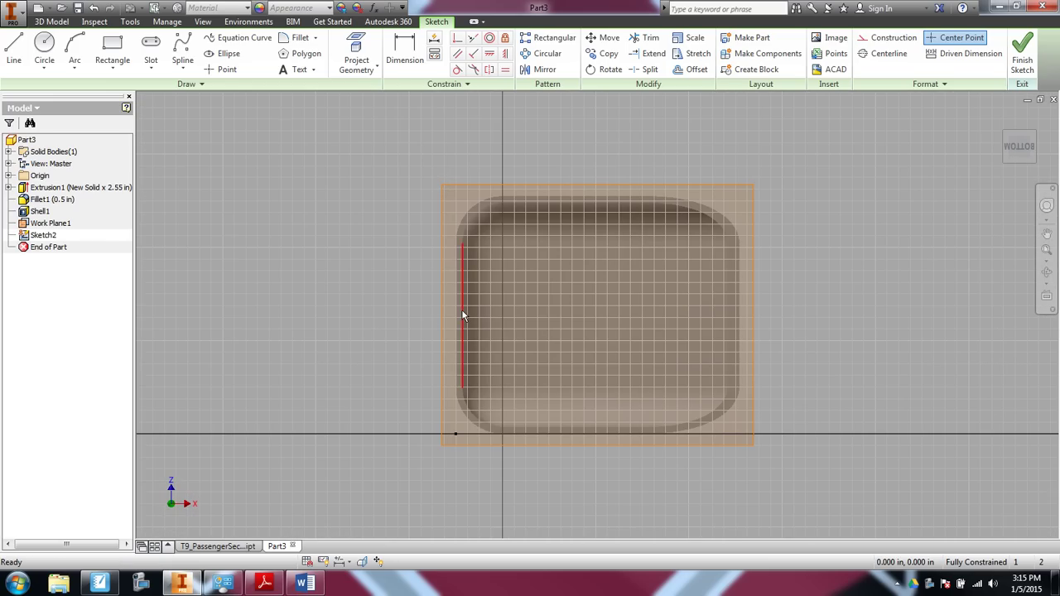
pyautogui.click(264, 583)
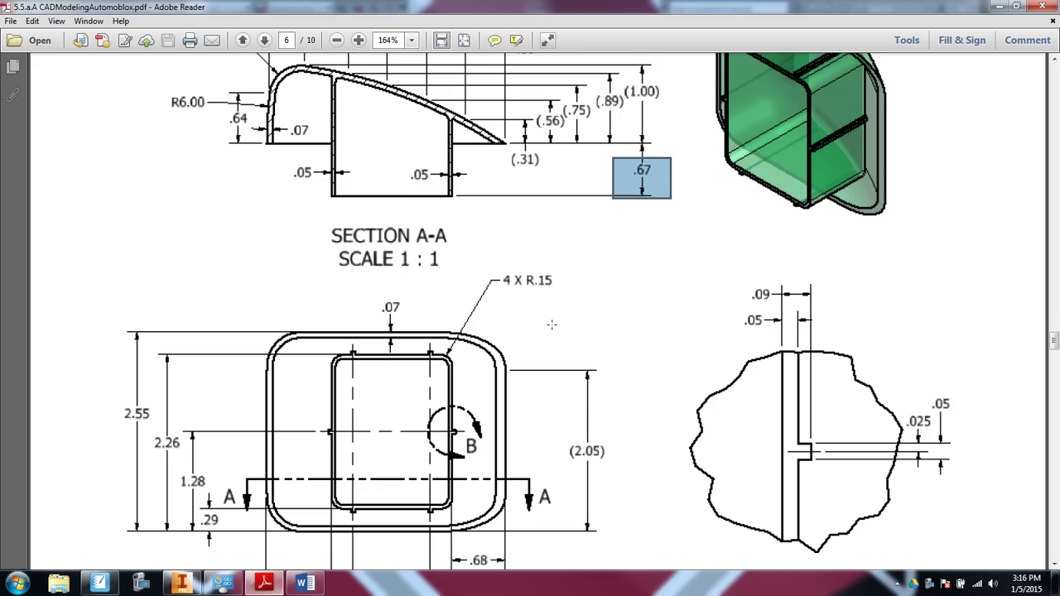
pyautogui.scroll(-3, 488, 409)
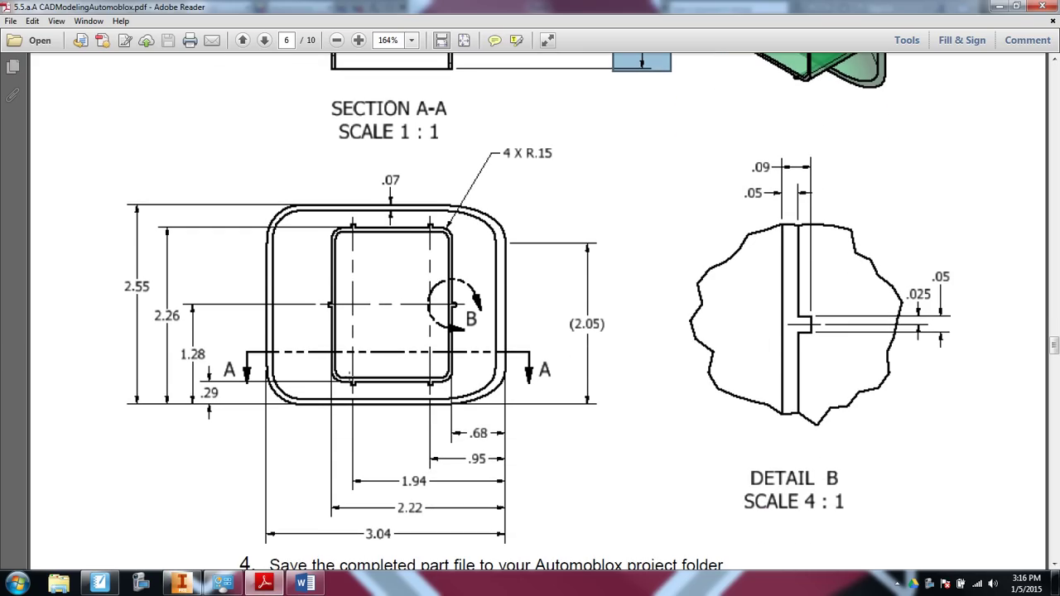
pyautogui.moveTo(325, 221); pyautogui.dragTo(474, 387)
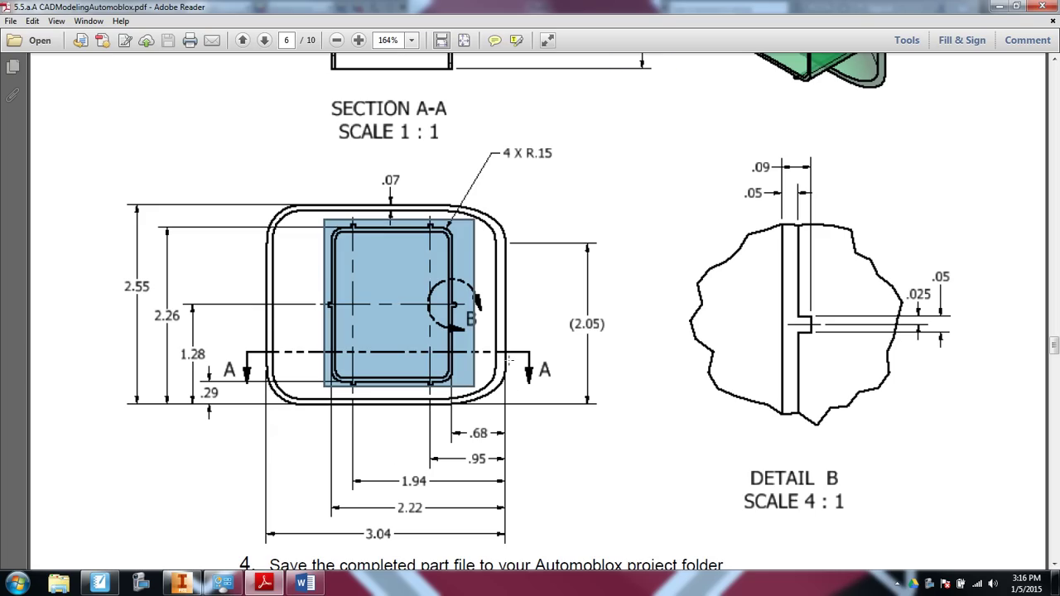
pyautogui.moveTo(263, 584)
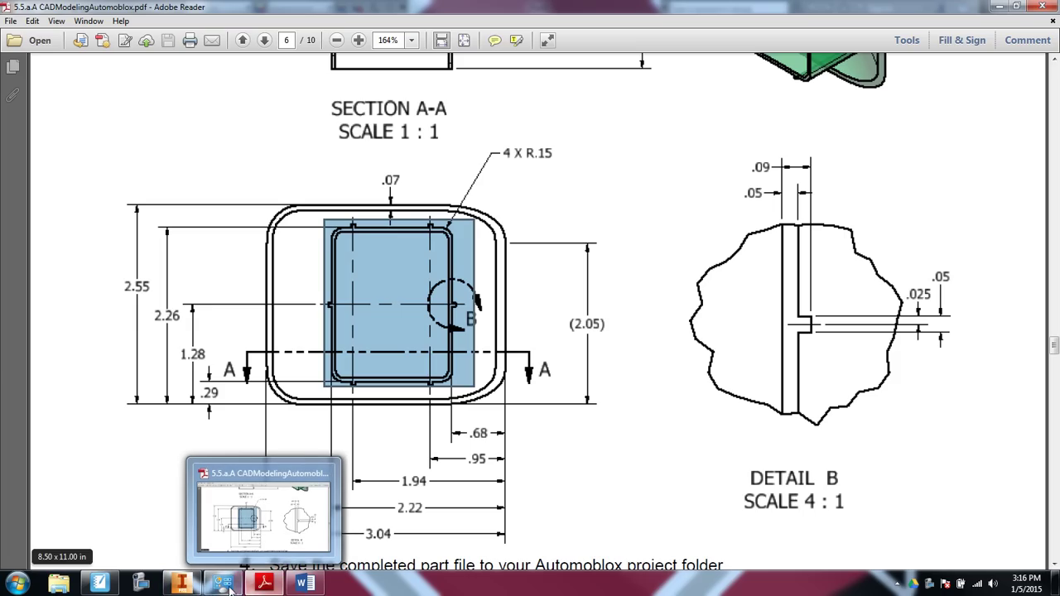
# Step: Return to Inventor and project all outer rim edges and corner curves of the shelled body onto the offset-plane sketch
pyautogui.click(193, 586)
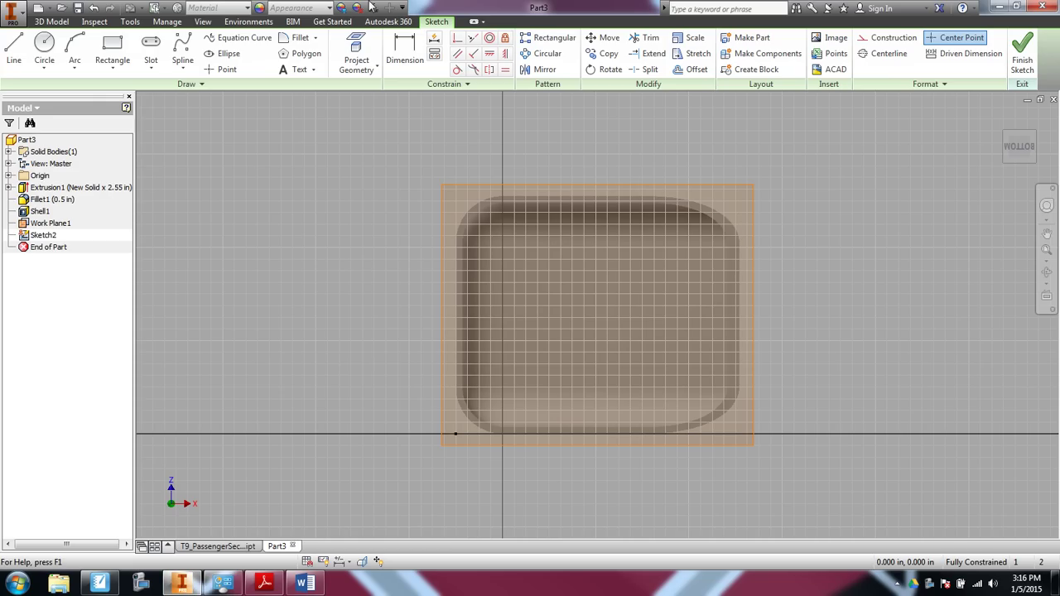
pyautogui.click(355, 41)
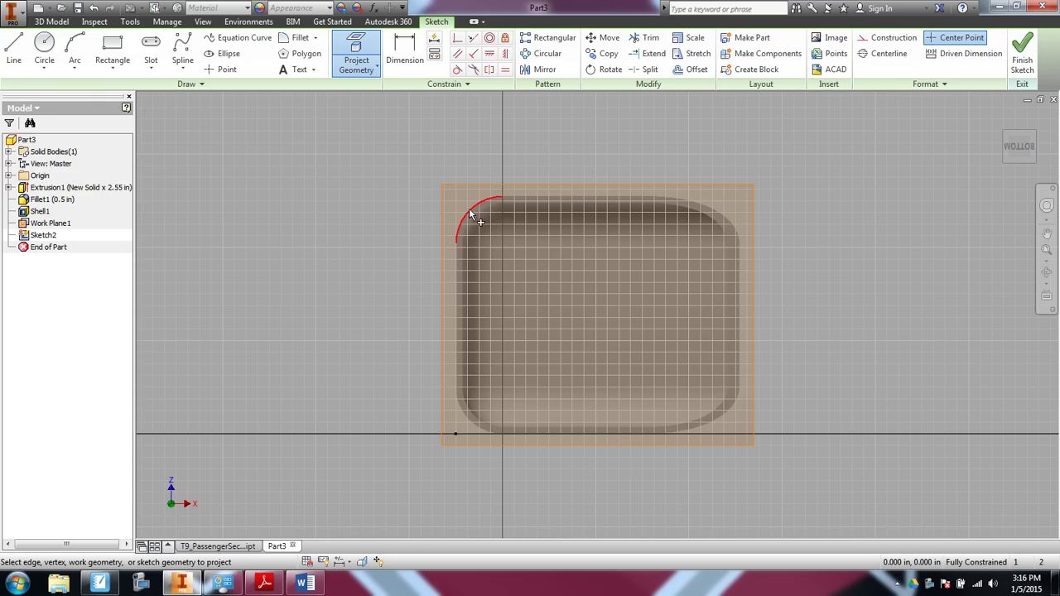
pyautogui.click(473, 213)
pyautogui.click(455, 267)
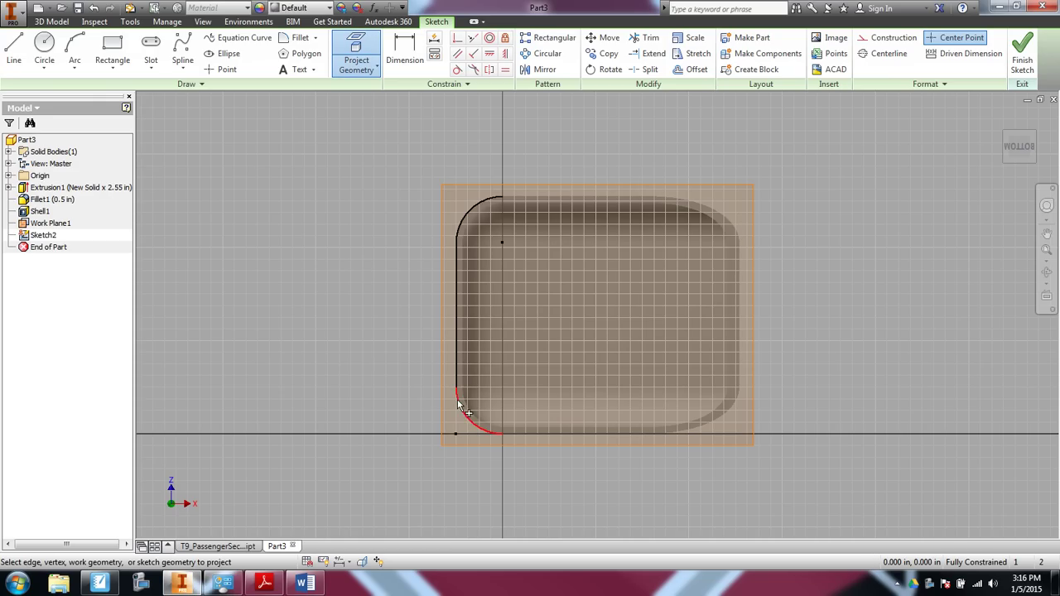
pyautogui.click(464, 410)
pyautogui.click(547, 198)
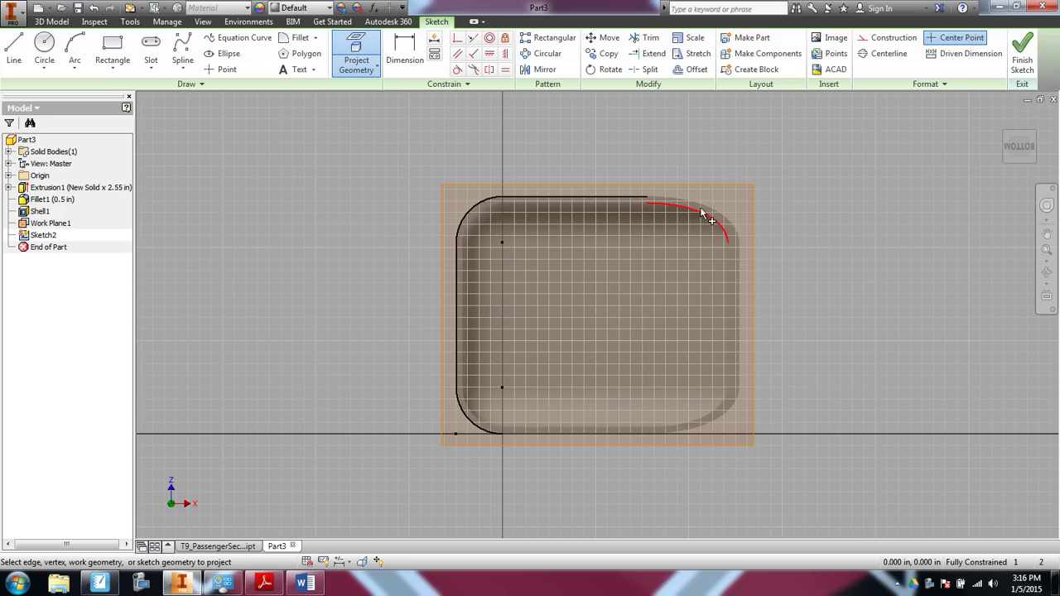
pyautogui.click(709, 213)
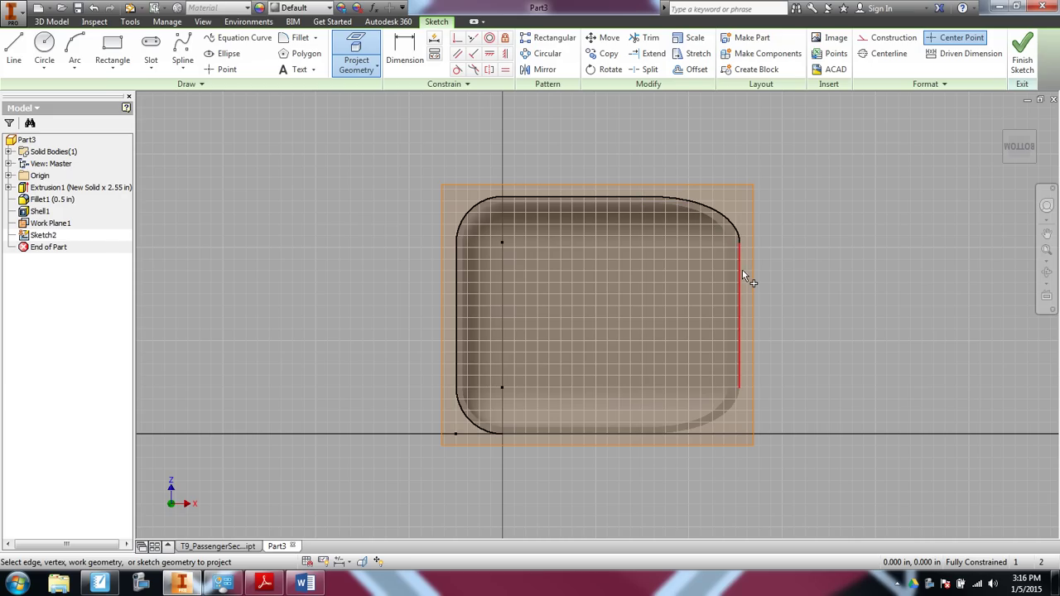
pyautogui.click(740, 280)
pyautogui.click(728, 411)
pyautogui.click(604, 431)
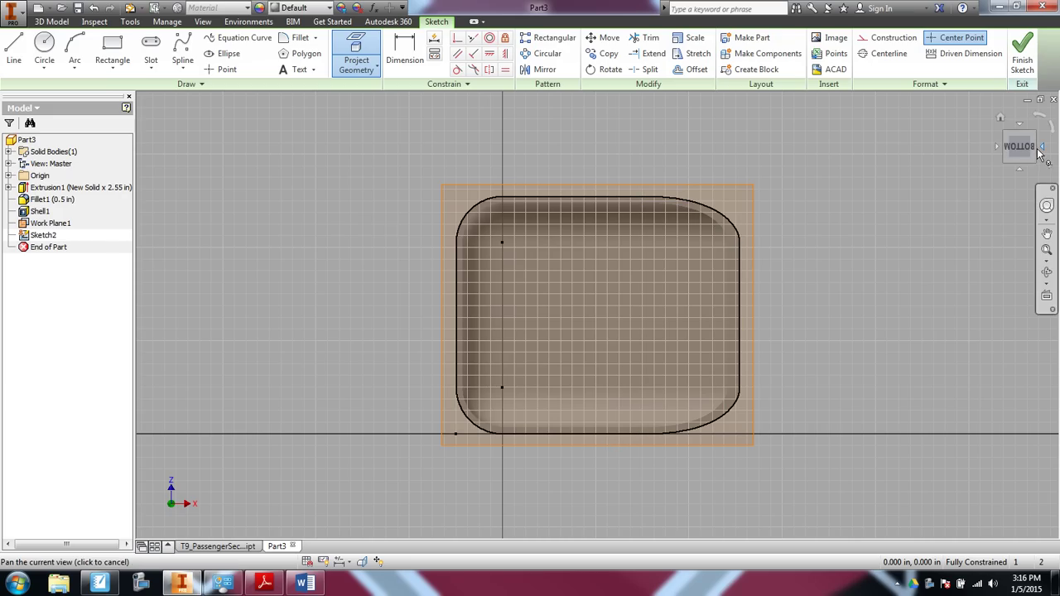
pyautogui.moveTo(1032, 134); pyautogui.dragTo(1036, 142)
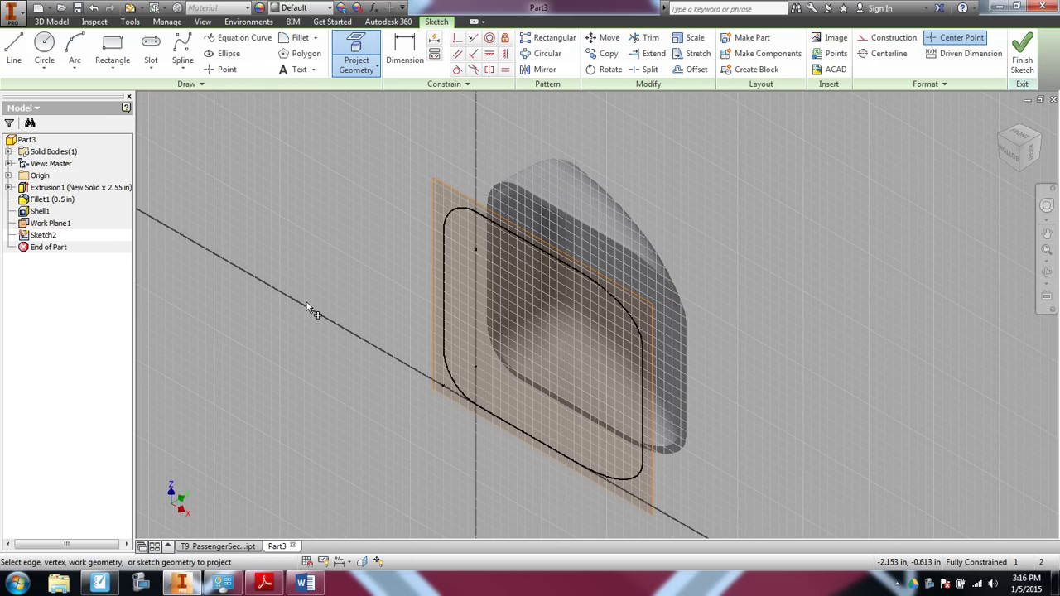
pyautogui.click(1008, 157)
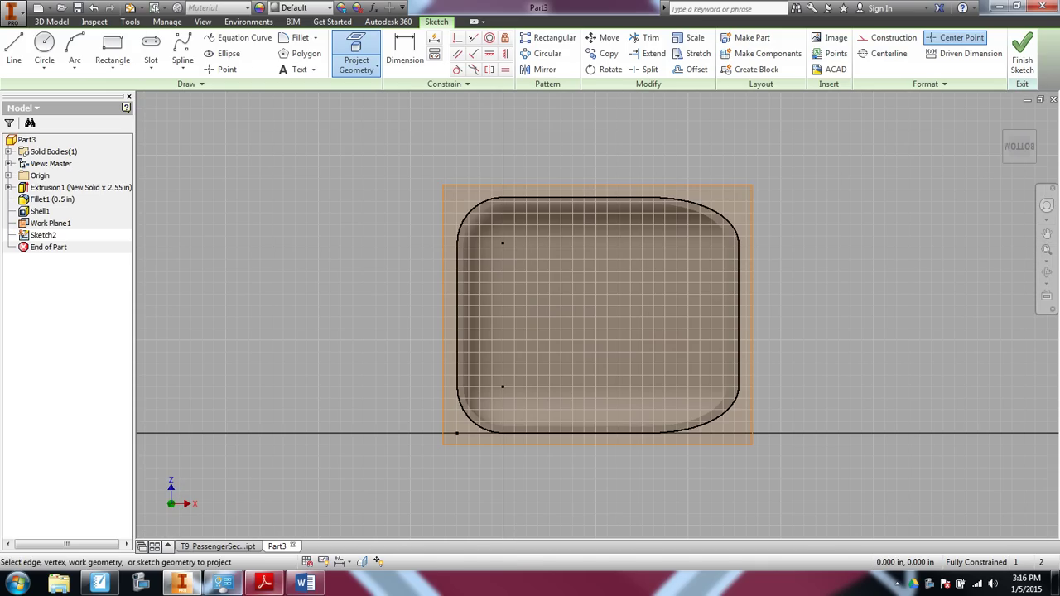
# Step: Check the PDF drawing once more and sketch a rectangle about 1.6 in wide inside the projected rim outline
pyautogui.click(264, 583)
pyautogui.hotkey('alt', 'Tab')
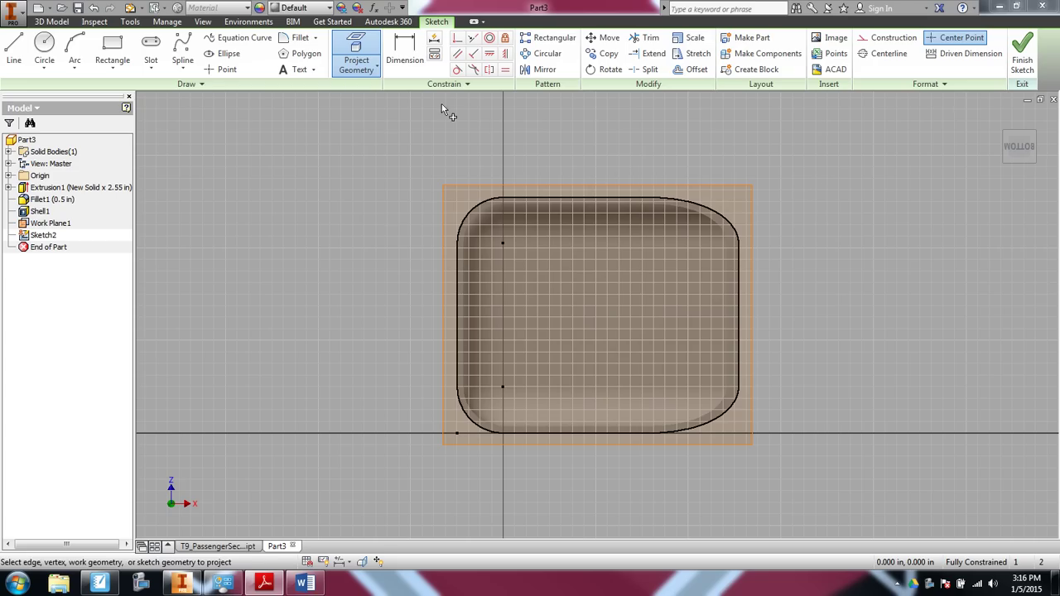
pyautogui.click(113, 50)
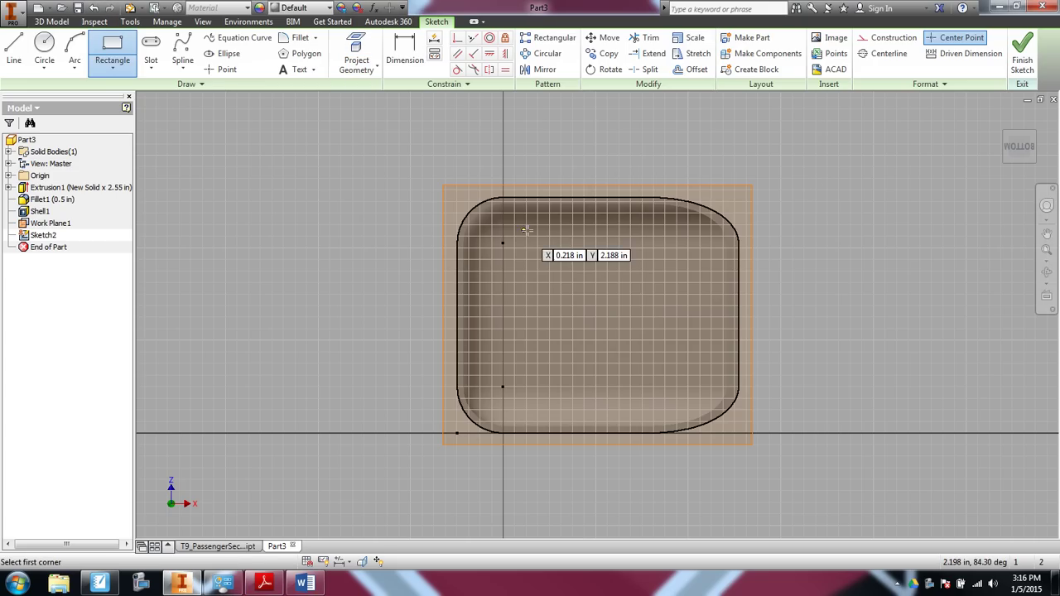
pyautogui.click(539, 250)
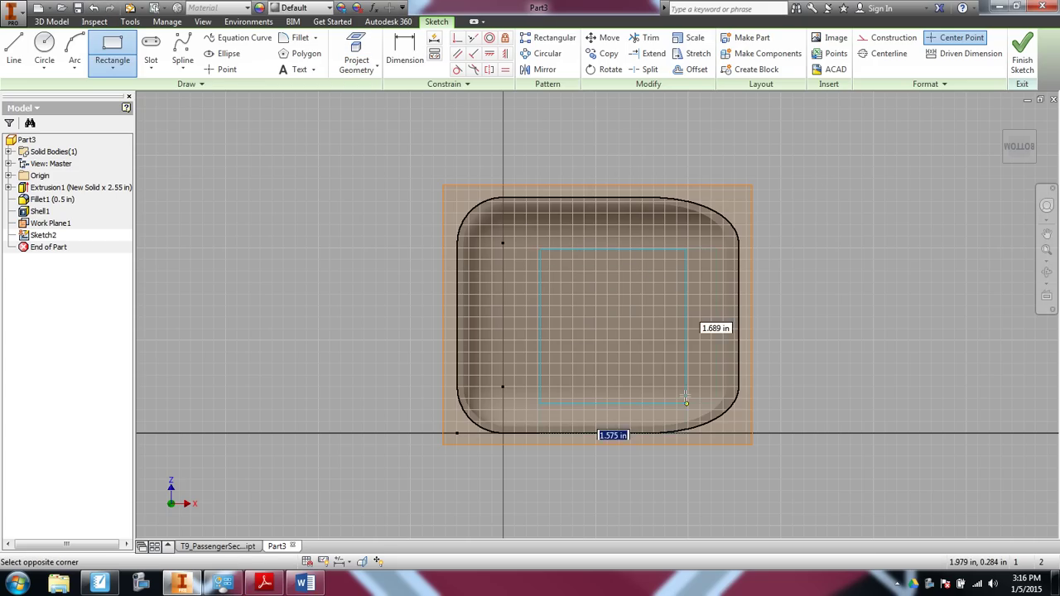
pyautogui.click(687, 370)
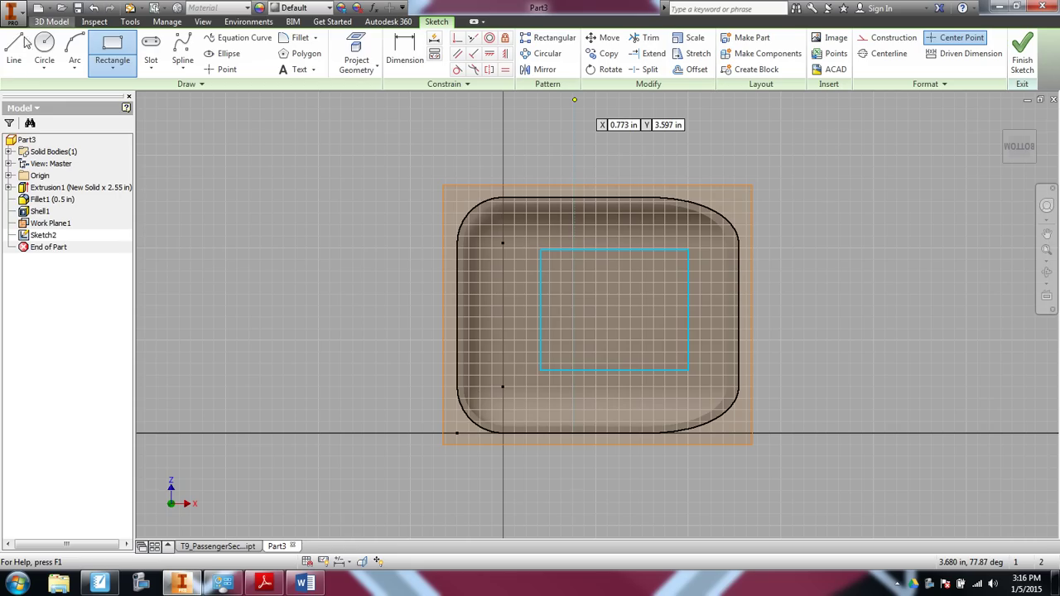
# Step: Dimension the rectangle's right side 0.68 in and its left side 2.22 in from the right edge of the projected outline
pyautogui.click(404, 52)
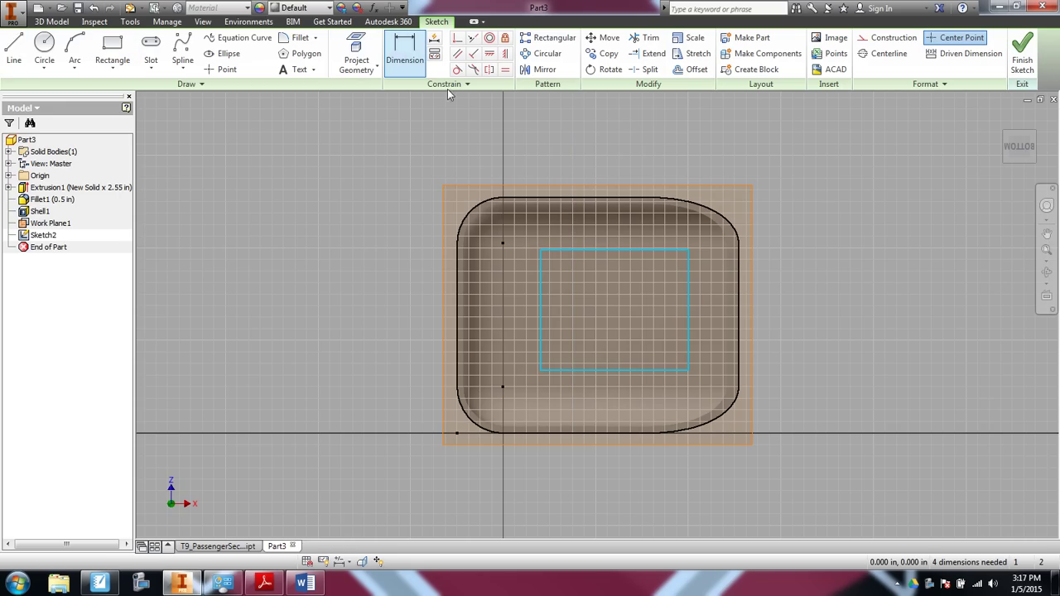
pyautogui.click(688, 359)
pyautogui.click(739, 353)
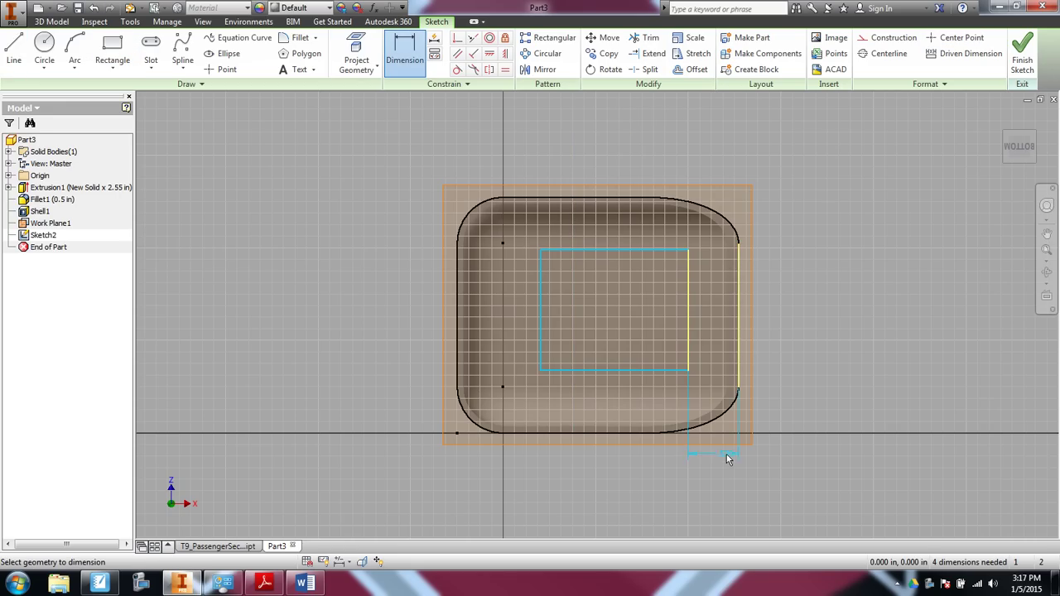
pyautogui.click(727, 461)
pyautogui.write('.68')
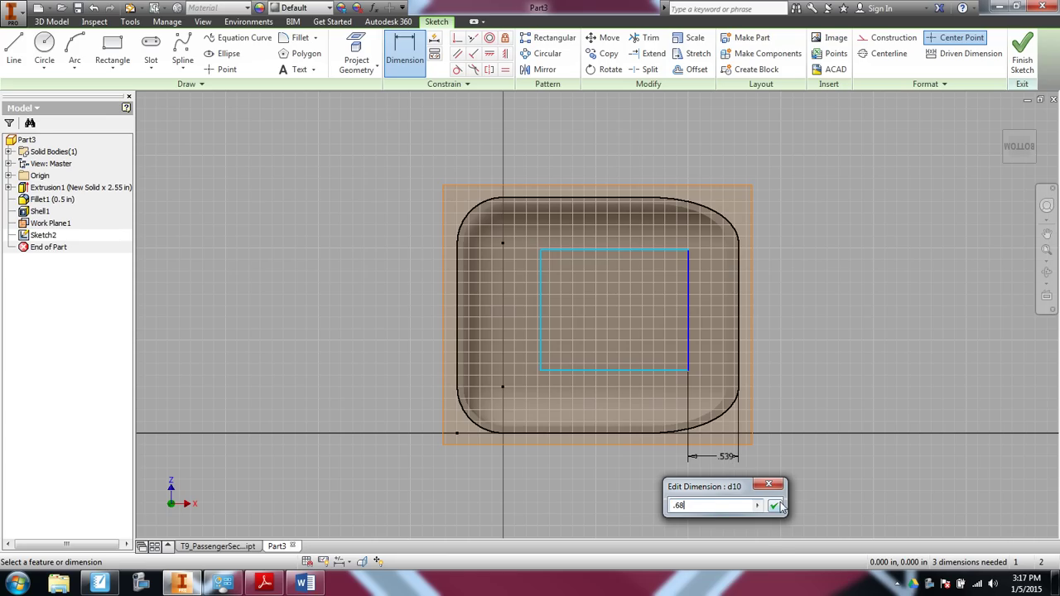
pyautogui.click(773, 505)
pyautogui.click(738, 349)
pyautogui.click(527, 344)
pyautogui.click(550, 478)
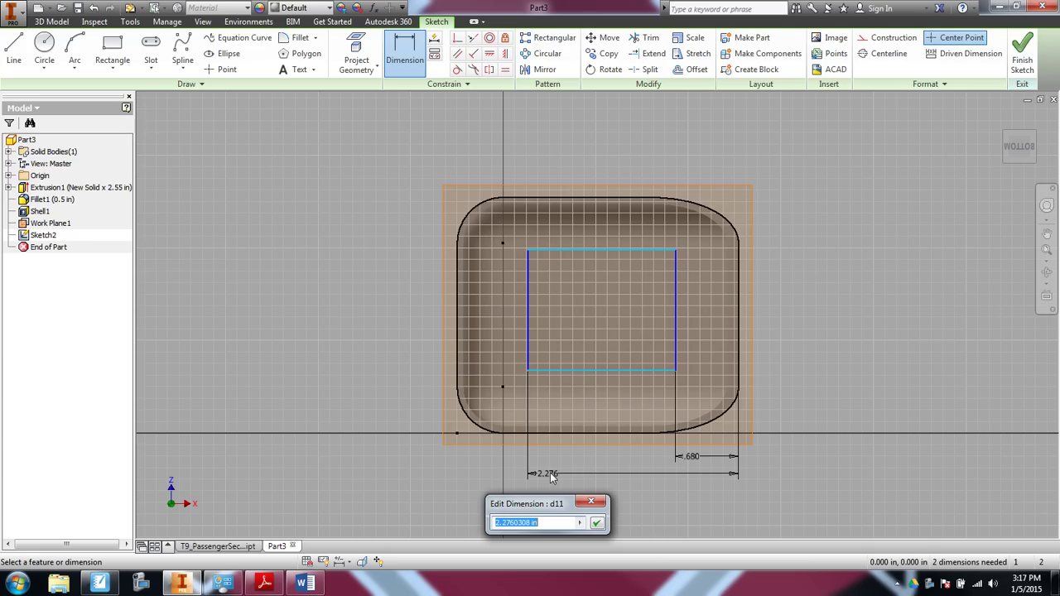
pyautogui.write('2.22')
pyautogui.click(597, 522)
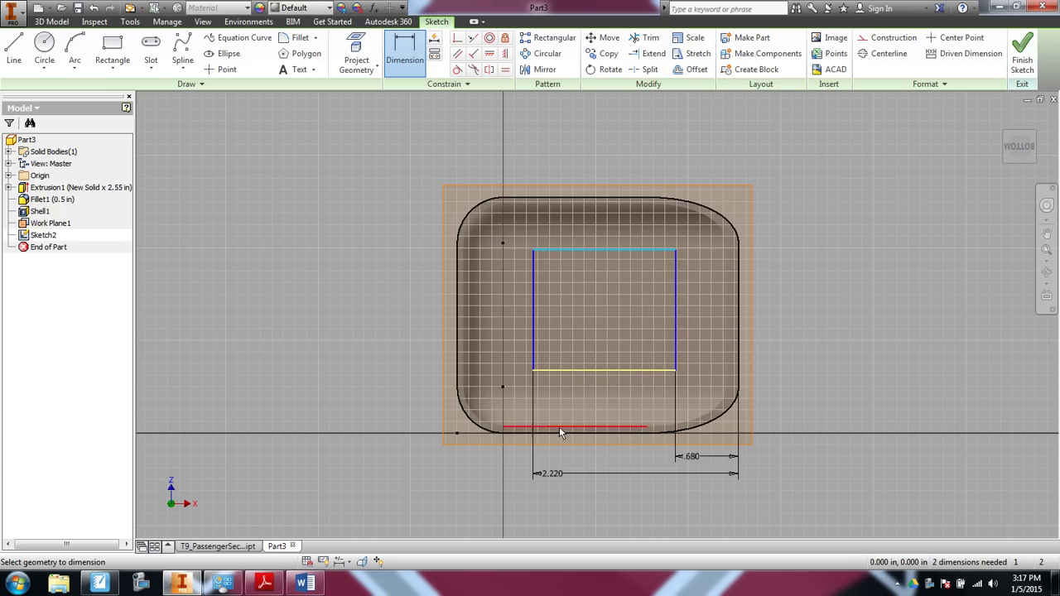
# Step: Dimension the rectangle's lower side 0.29 in and its upper side 2.26 in from the bottom edge of the projected outline
pyautogui.click(429, 414)
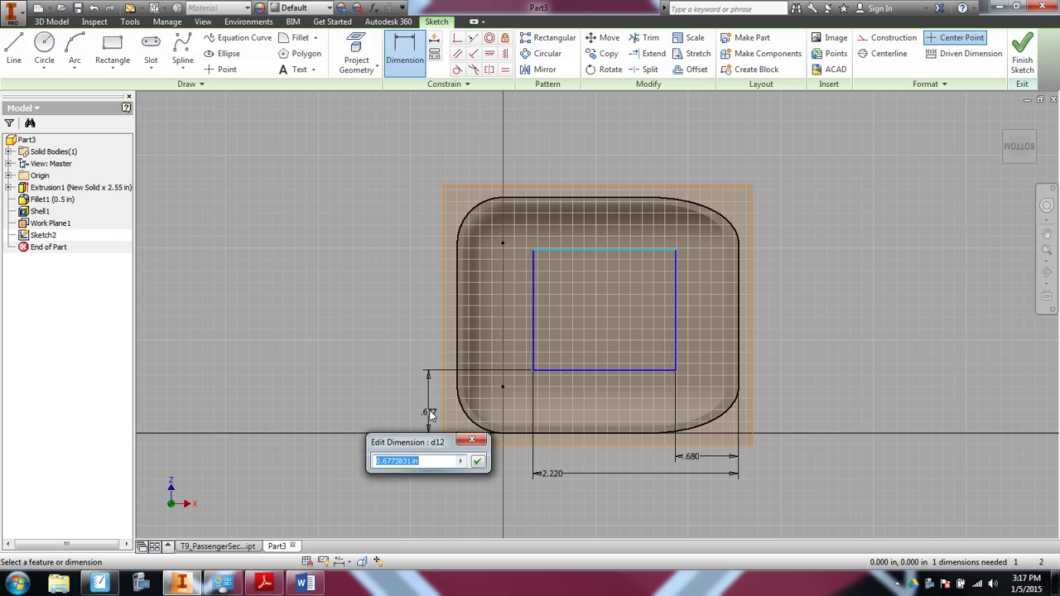
pyautogui.write('.29')
pyautogui.click(477, 463)
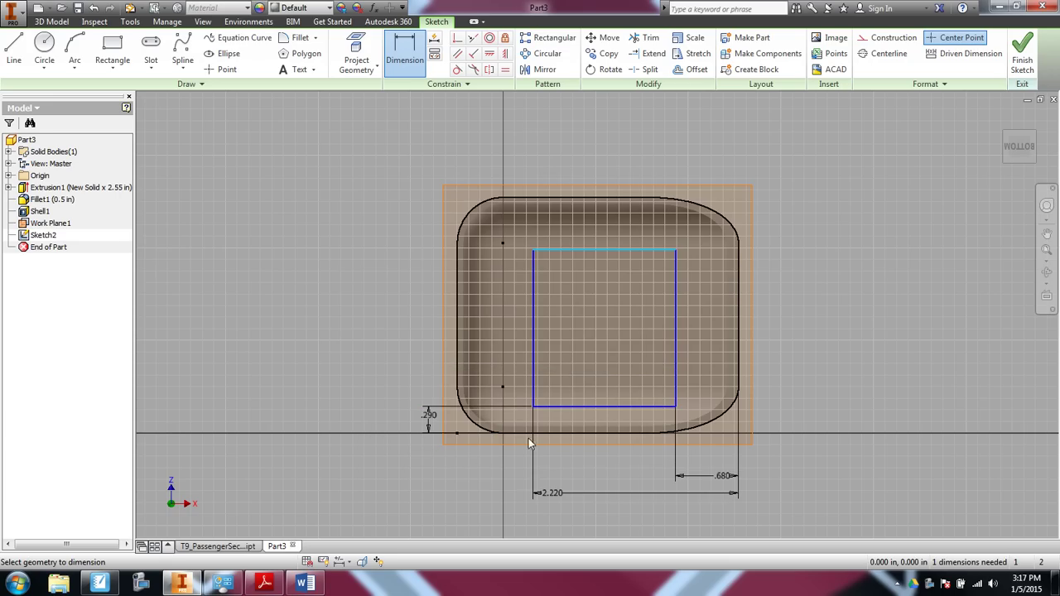
pyautogui.click(567, 252)
pyautogui.click(387, 258)
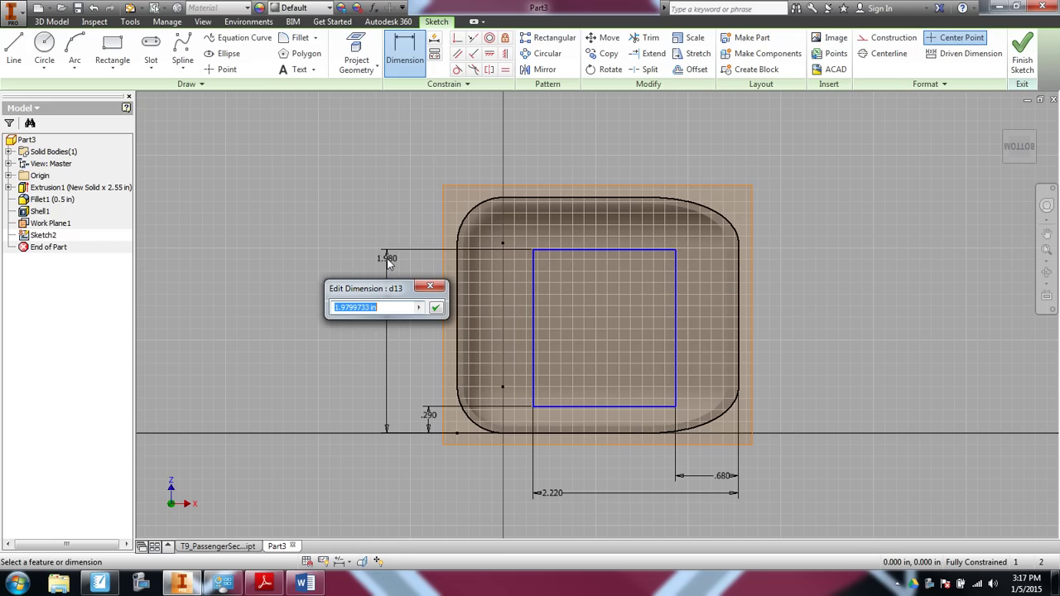
pyautogui.write('2.26')
pyautogui.click(435, 308)
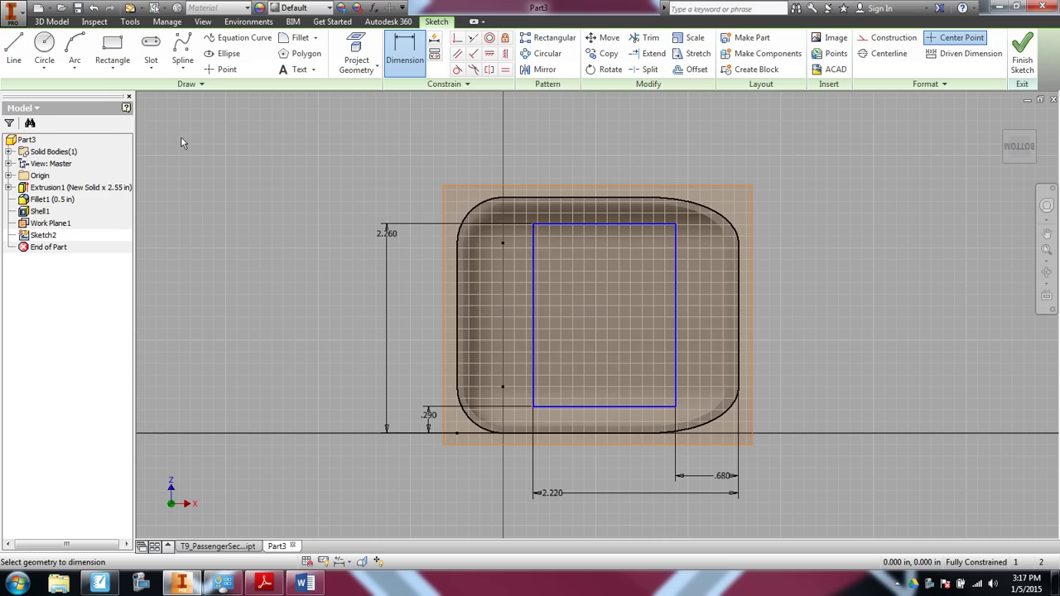
# Step: Fillet all four corners of the inner rectangle with a 0.15 in radius
pyautogui.click(295, 39)
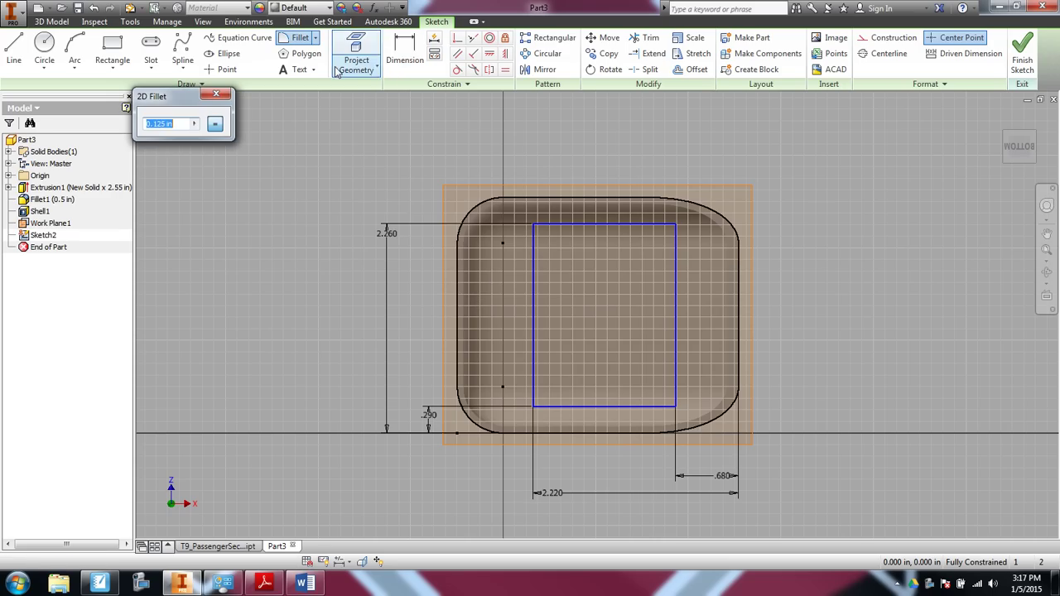
pyautogui.write('.15')
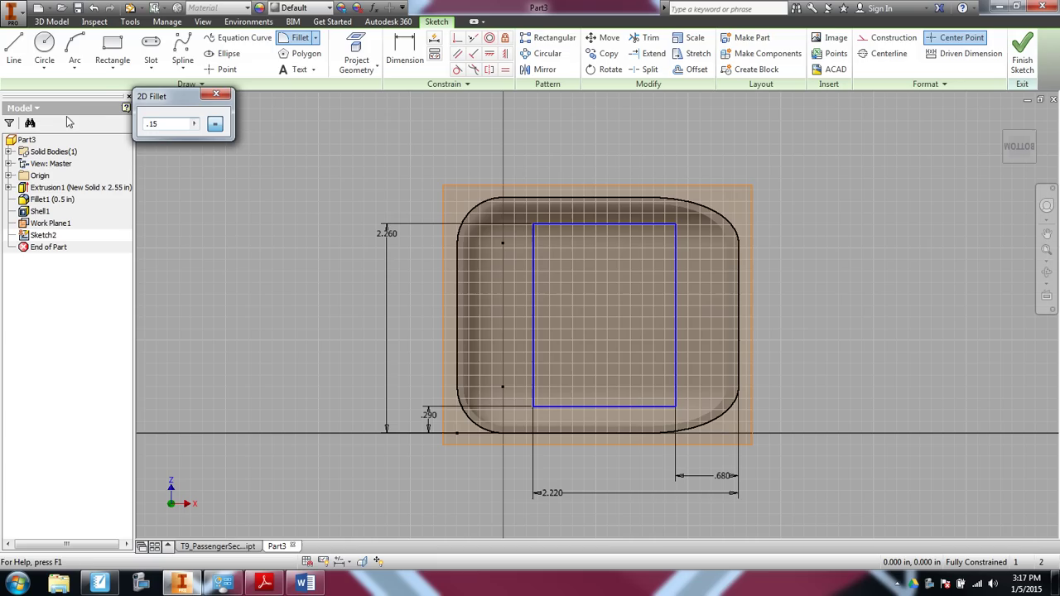
pyautogui.click(534, 225)
pyautogui.click(677, 226)
pyautogui.click(674, 408)
pyautogui.click(534, 406)
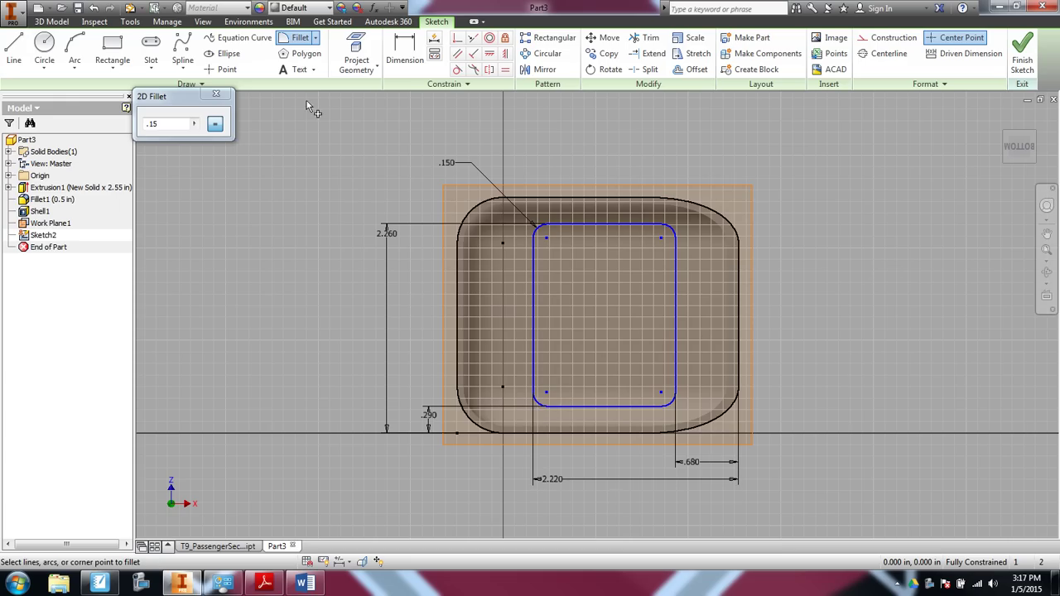
pyautogui.click(217, 94)
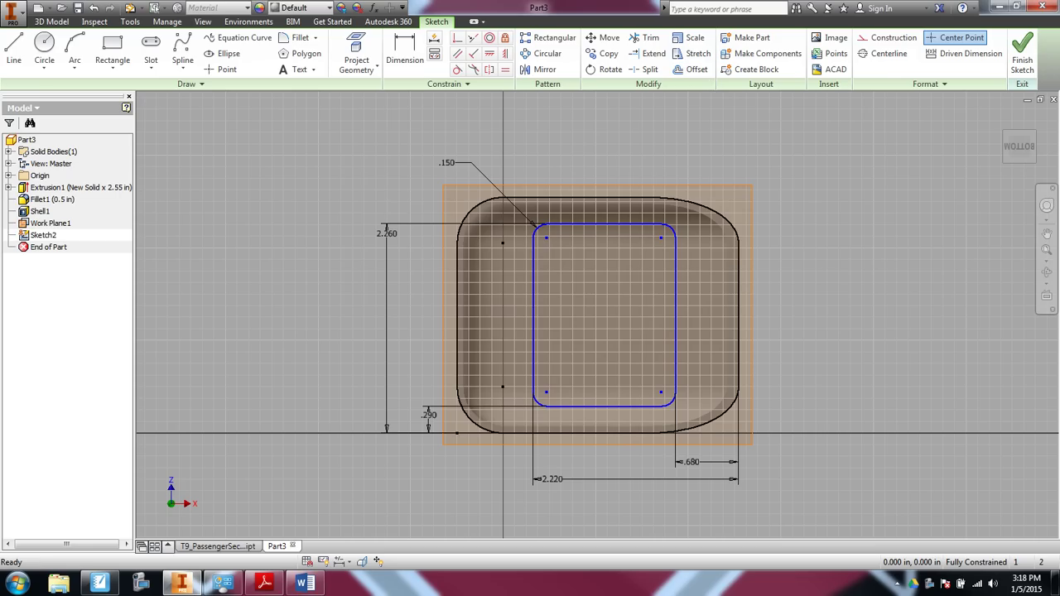
# Step: Offset the filleted rectangle inward by about 0.105 in to form the interior wall's inner loop
pyautogui.click(692, 69)
pyautogui.click(691, 71)
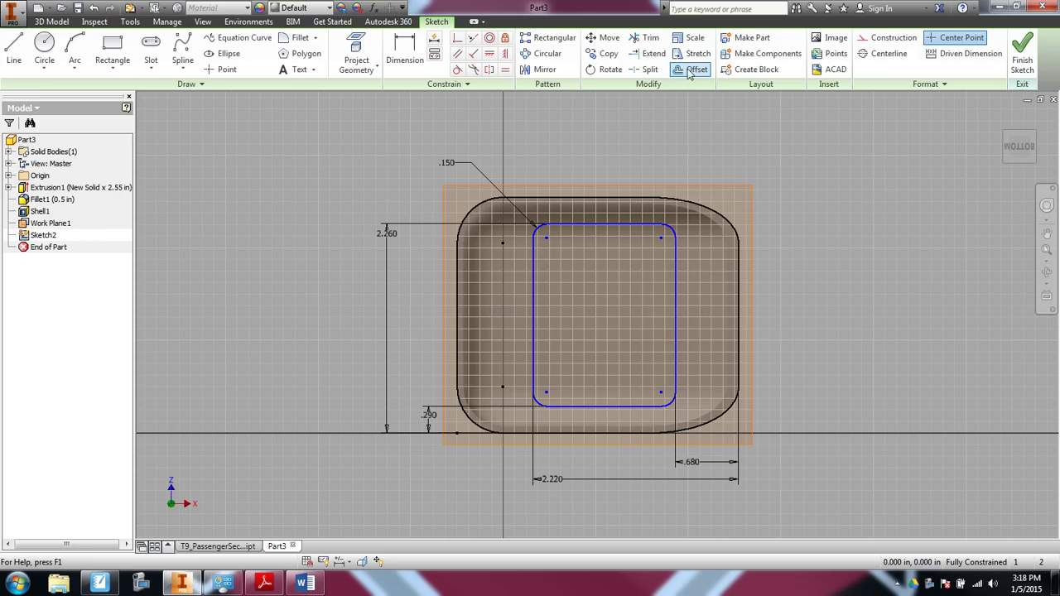
pyautogui.scroll(-3, 623, 239)
pyautogui.scroll(4, 623, 239)
pyautogui.scroll(2, 618, 224)
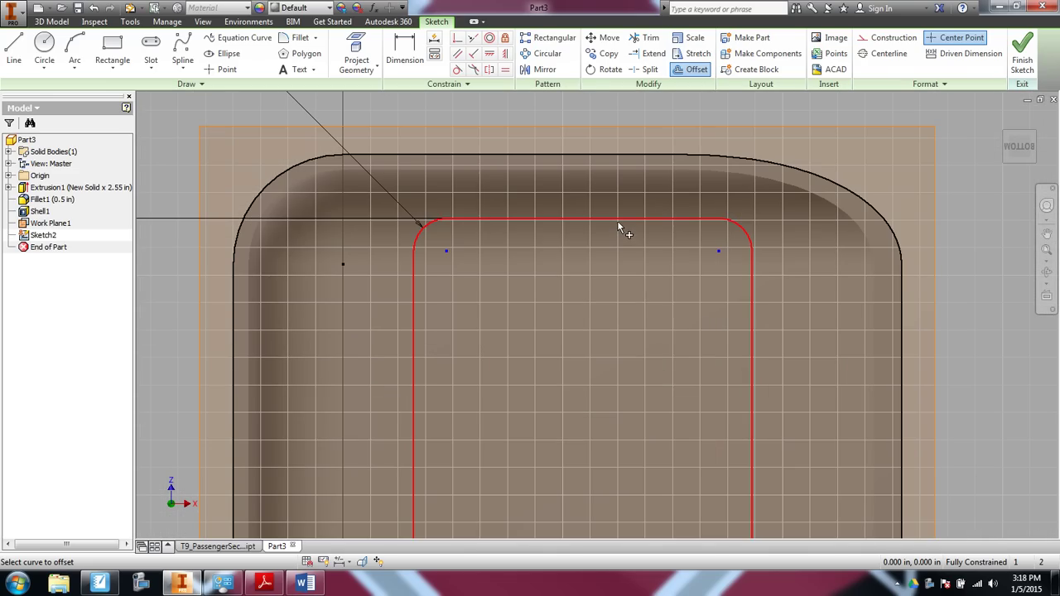
pyautogui.click(616, 222)
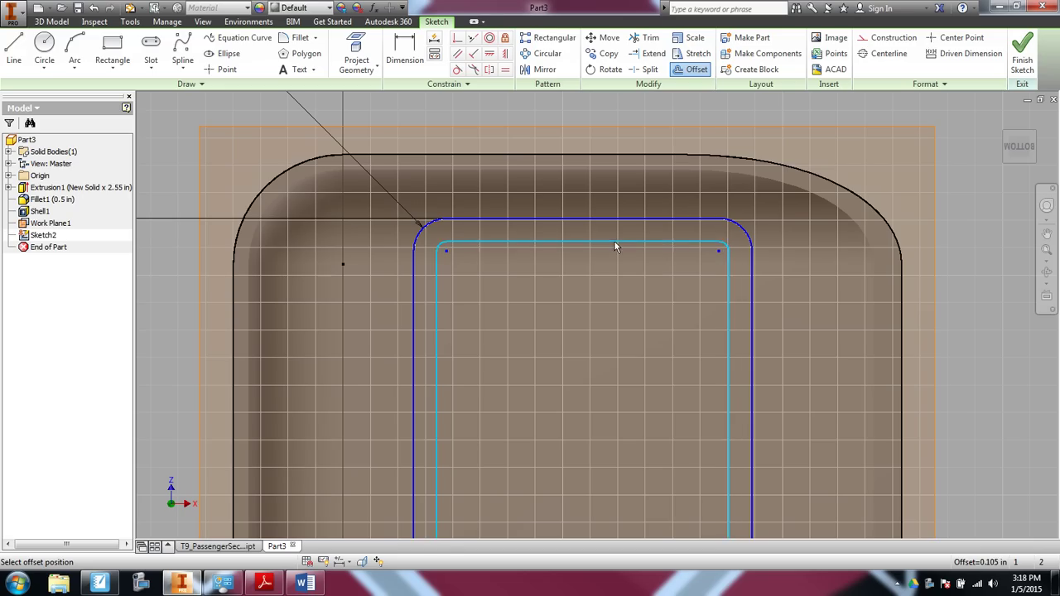
pyautogui.click(613, 245)
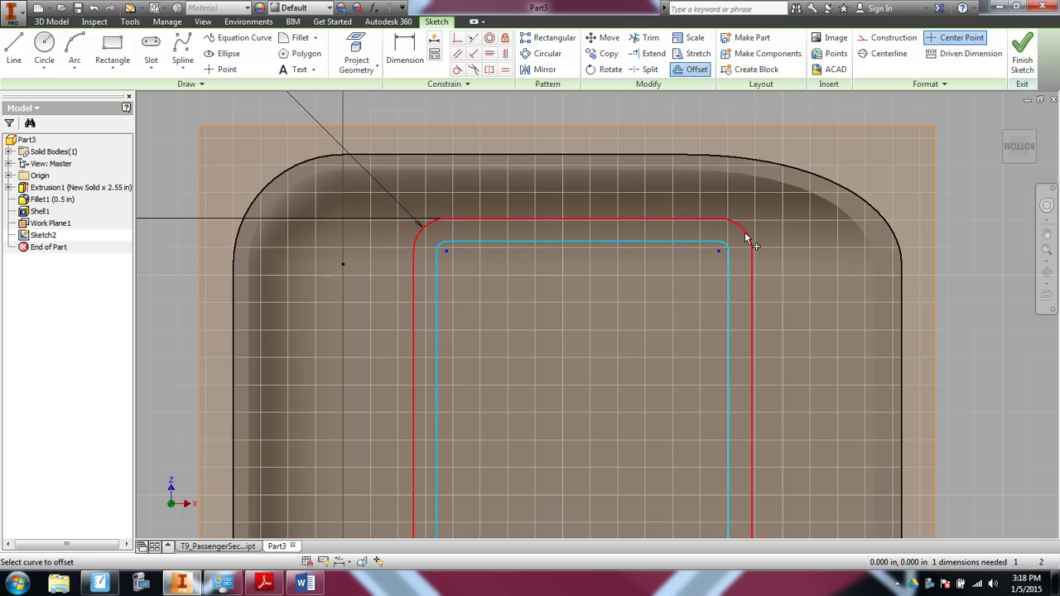
pyautogui.click(683, 71)
# Step: Set the gap between the two rounded rectangles to 0.05 in with a dimension across their right sides
pyautogui.click(406, 41)
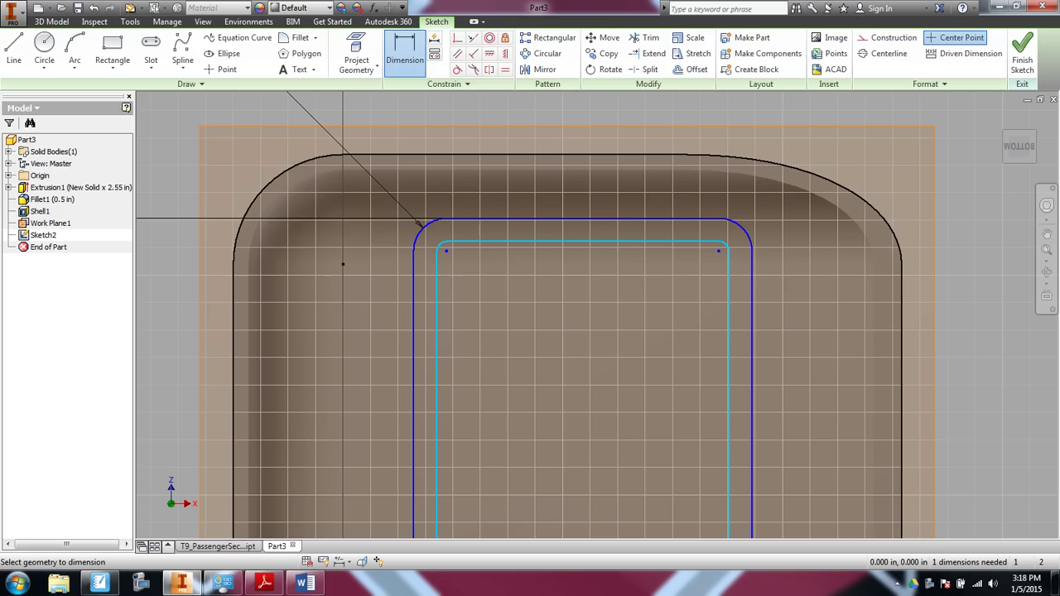
pyautogui.click(728, 360)
pyautogui.click(751, 359)
pyautogui.click(782, 341)
pyautogui.write('.05')
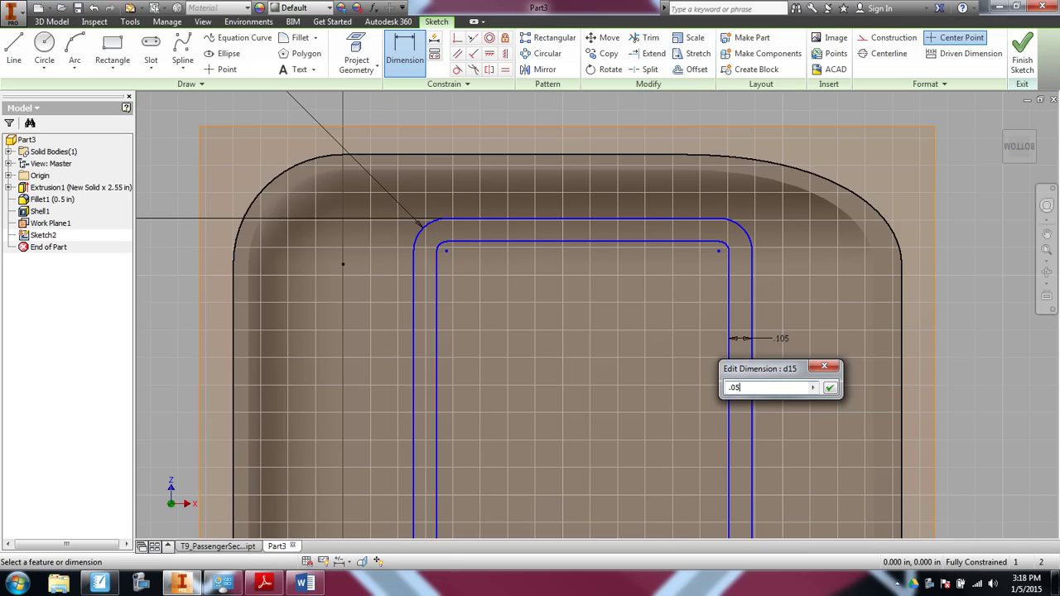
pyautogui.click(829, 387)
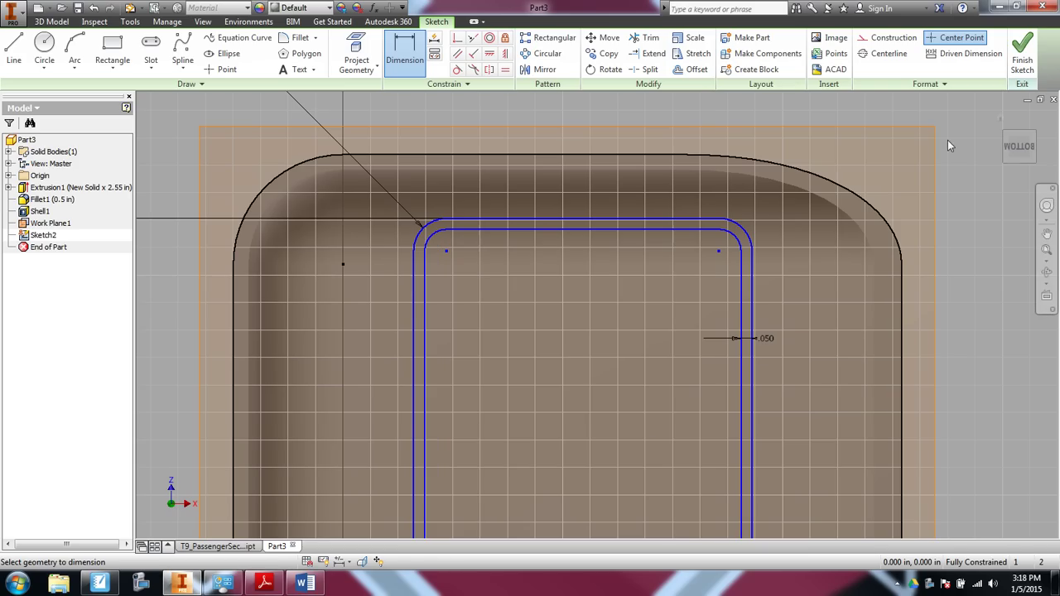
# Step: Extrude the narrow band between the two rounded rectangles toward the windshield shell, joining it to the body with the To Next extent
pyautogui.click(1033, 136)
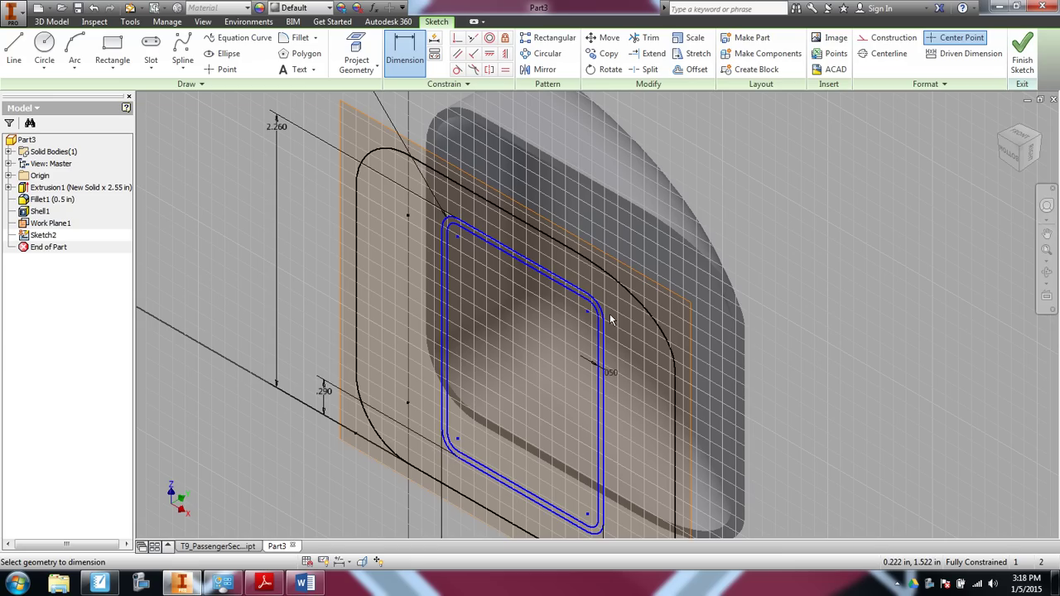
pyautogui.press('e')
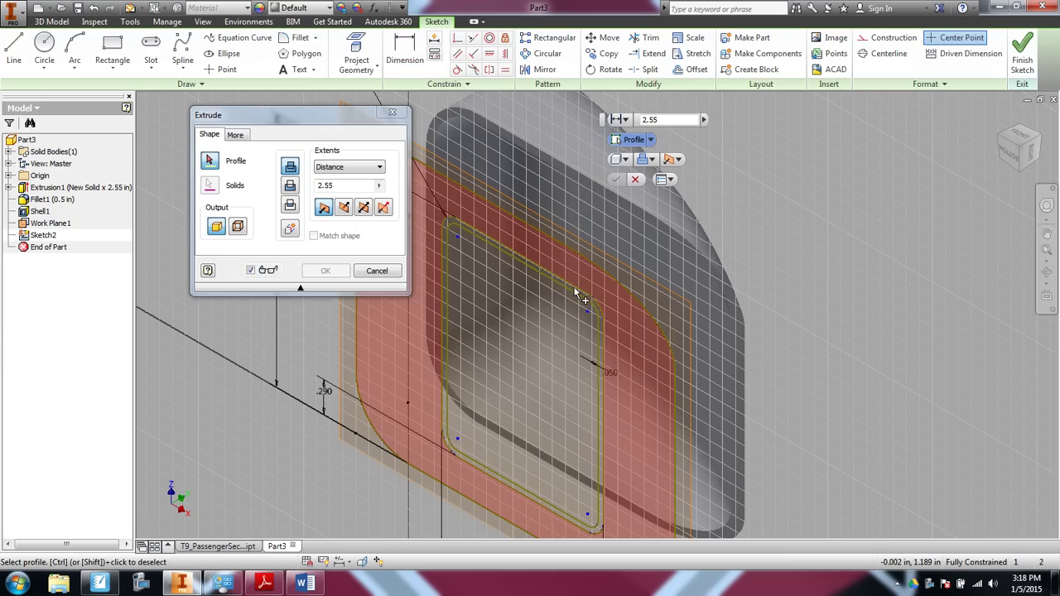
pyautogui.click(589, 306)
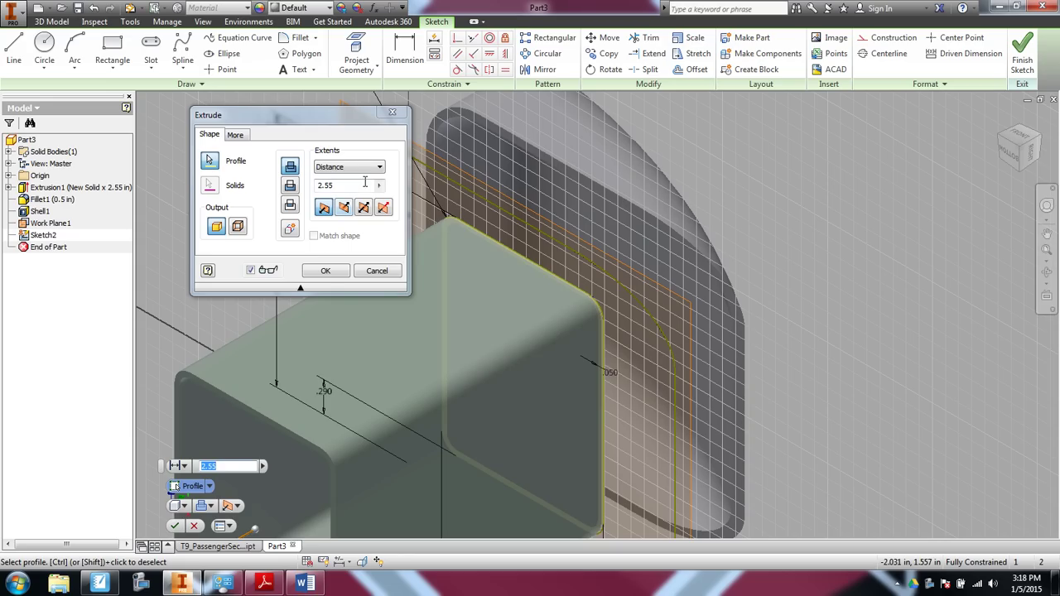
pyautogui.click(344, 209)
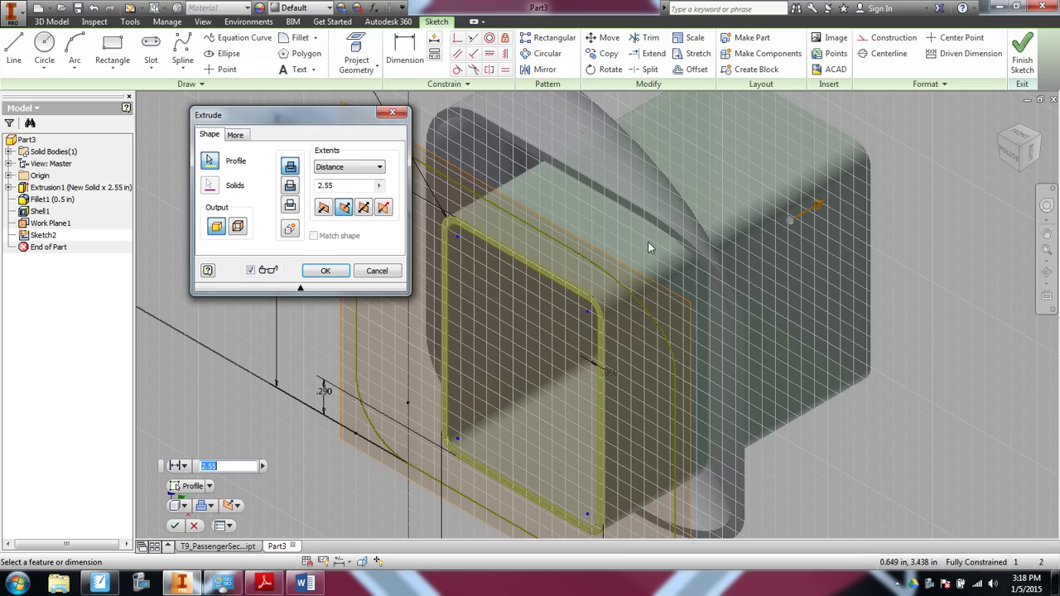
pyautogui.click(374, 169)
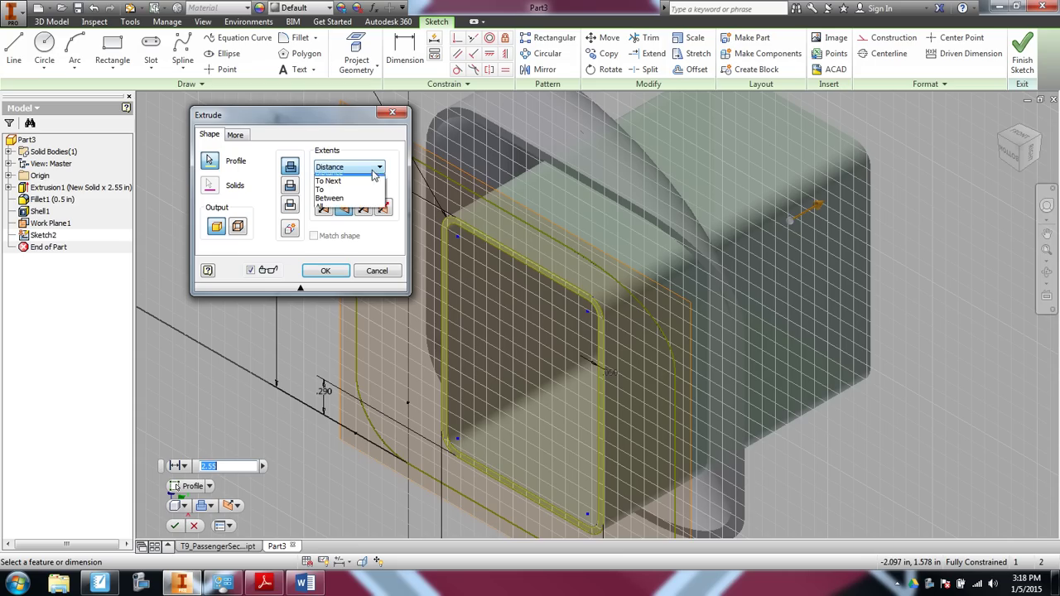
pyautogui.click(325, 189)
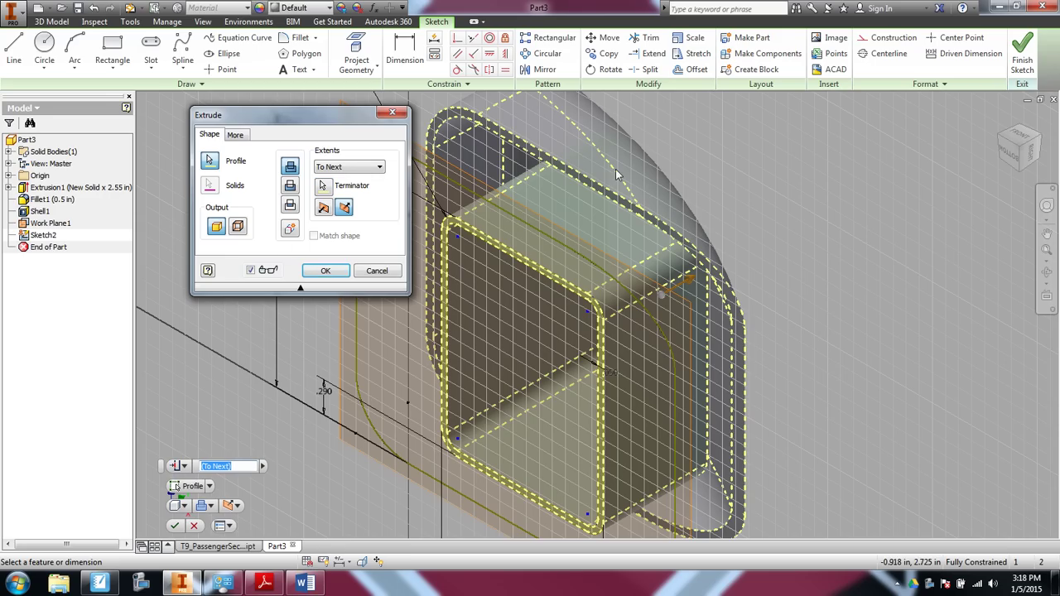
pyautogui.click(1039, 141)
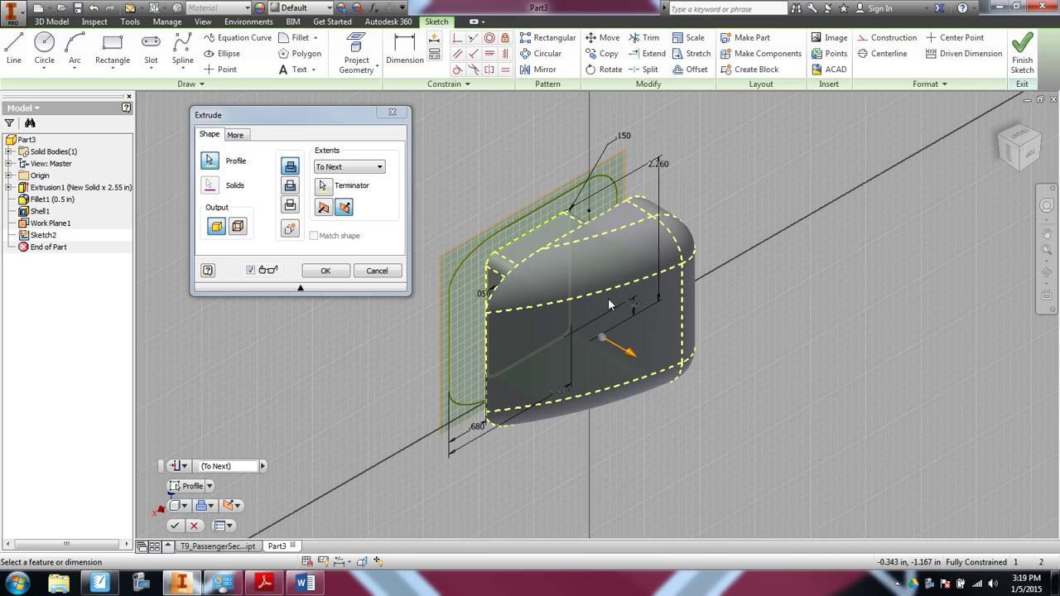
pyautogui.click(998, 137)
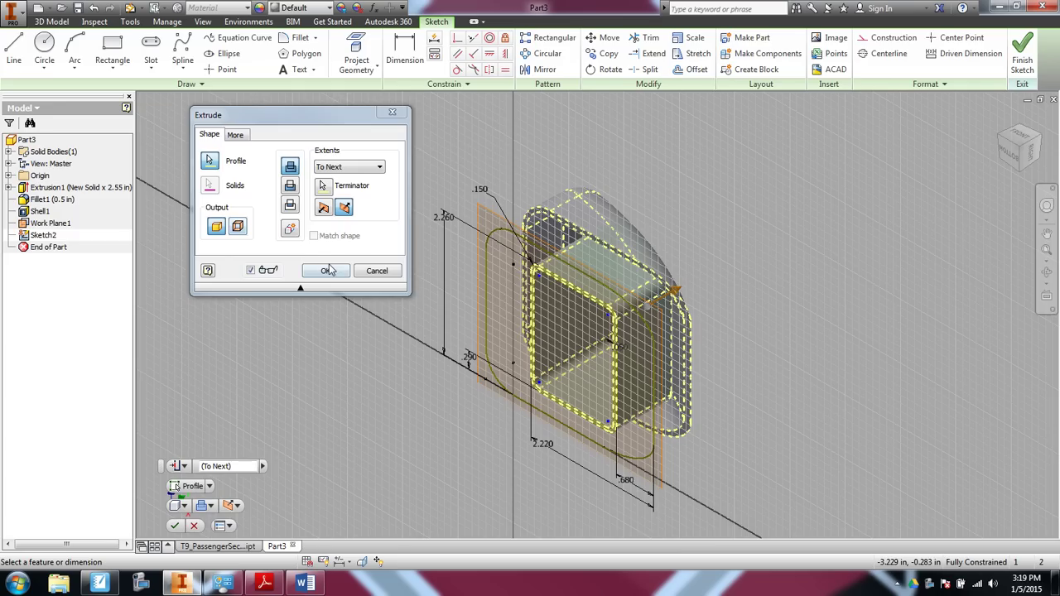
pyautogui.click(325, 271)
pyautogui.click(1046, 235)
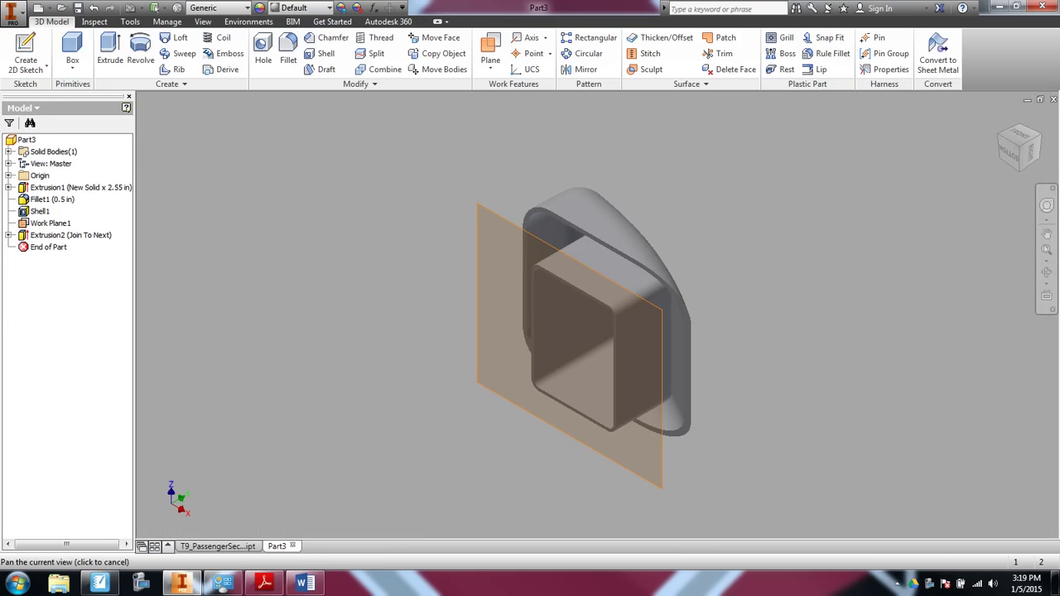
pyautogui.moveTo(340, 364); pyautogui.dragTo(417, 338)
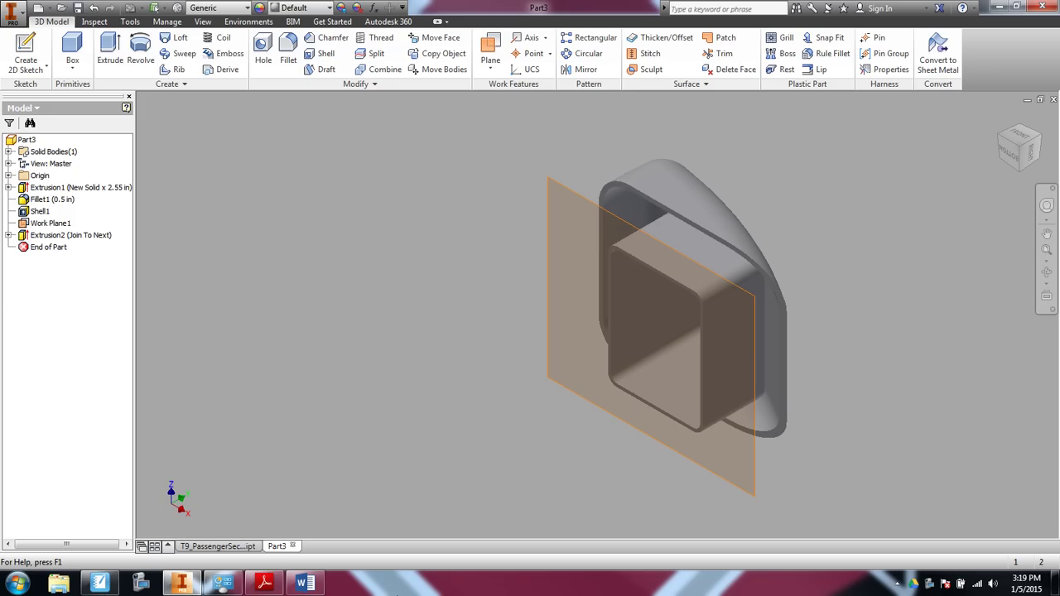
pyautogui.rightClick(928, 584)
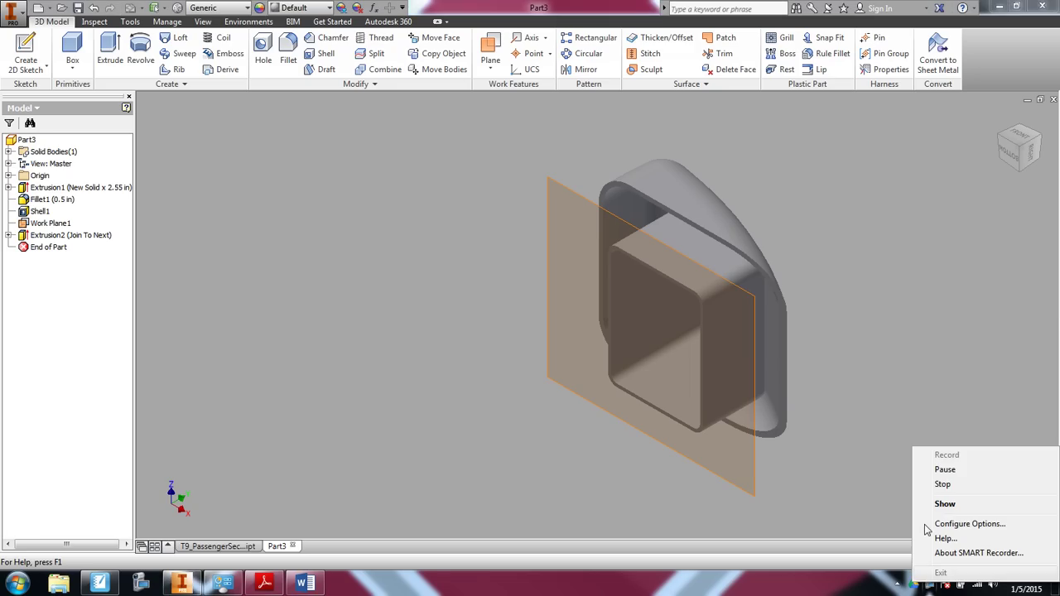